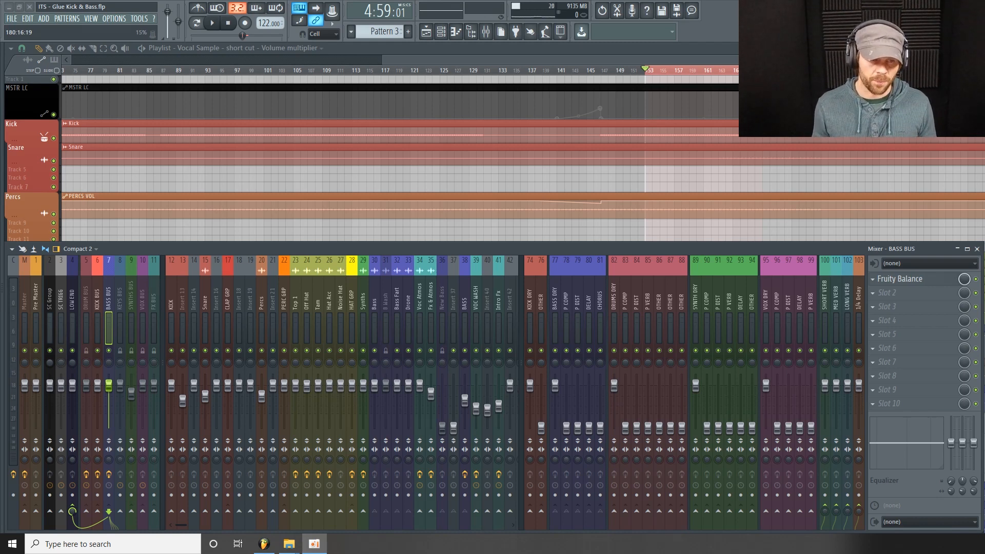
Listen to the looped playlist section, stop playback, and inspect the KICK BUS mixer routing
{"action": "left_click", "coordinate": [213, 24]}
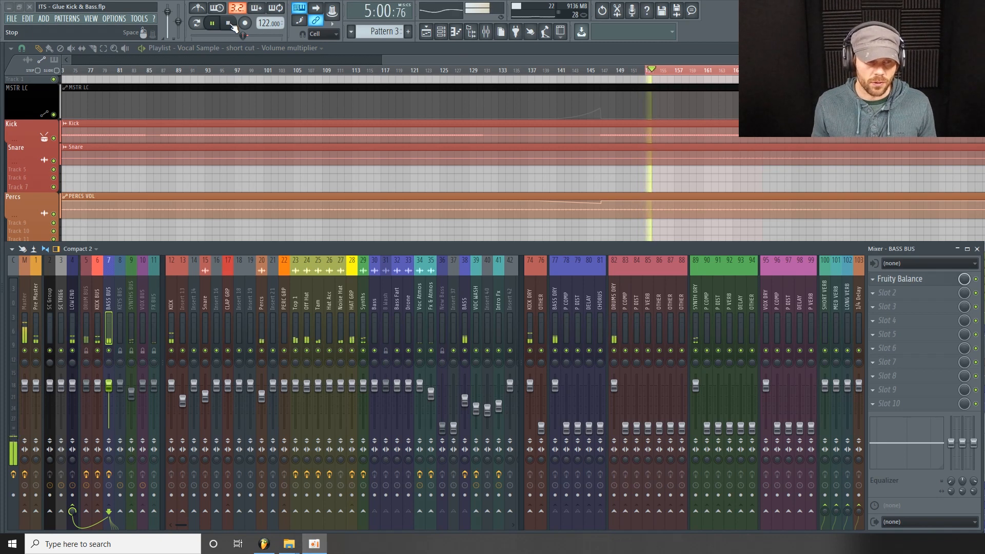
{"action": "left_click", "coordinate": [229, 25]}
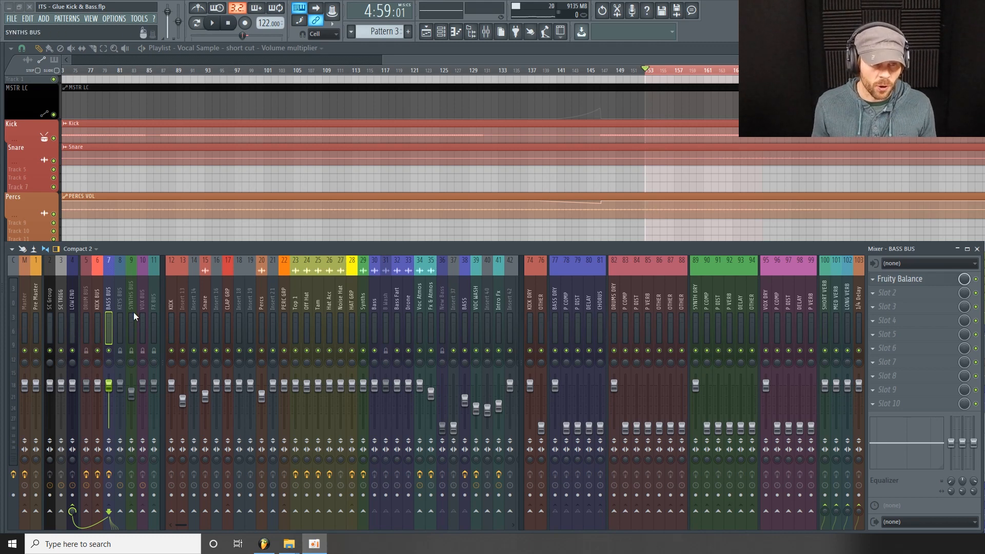
{"action": "left_click", "coordinate": [100, 306]}
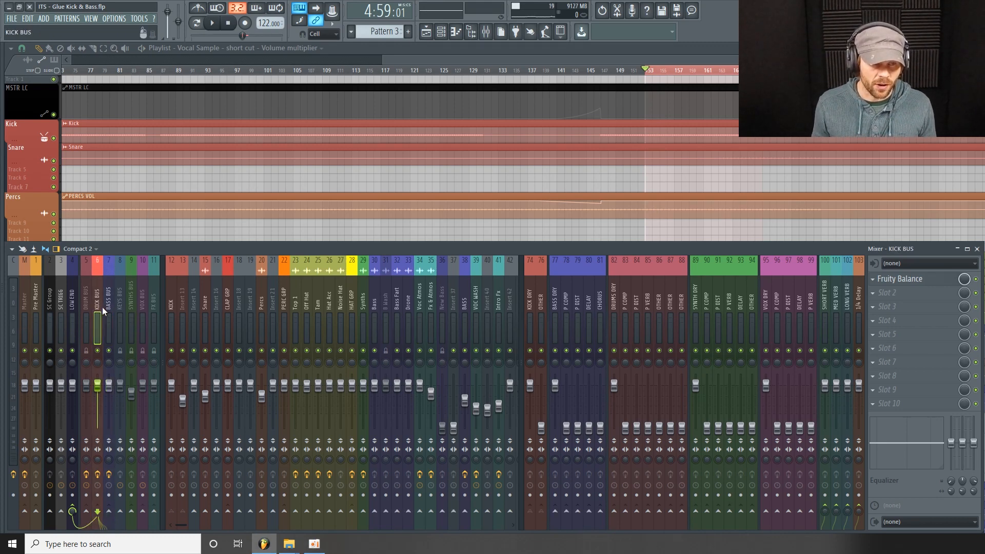
Insert the UAD SSL G Bus Compressor in the first effect slot of the LOW END mixer track
{"action": "left_click", "coordinate": [73, 301]}
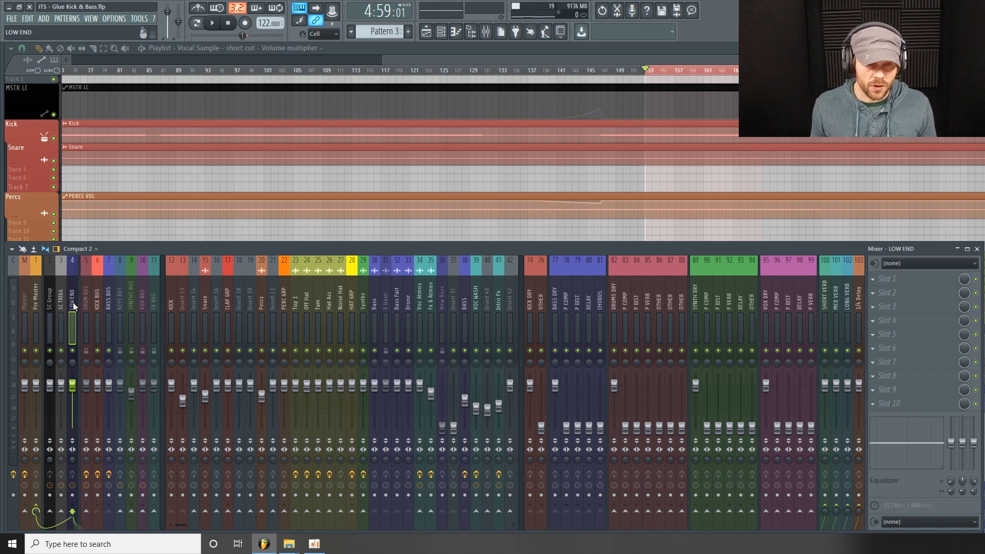
{"action": "left_click", "coordinate": [905, 278]}
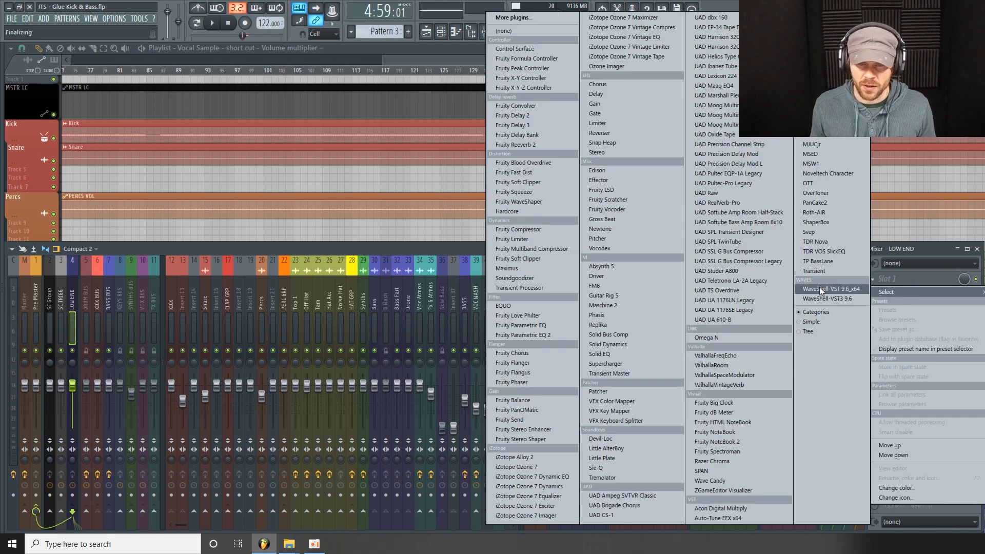
{"action": "left_click", "coordinate": [765, 251]}
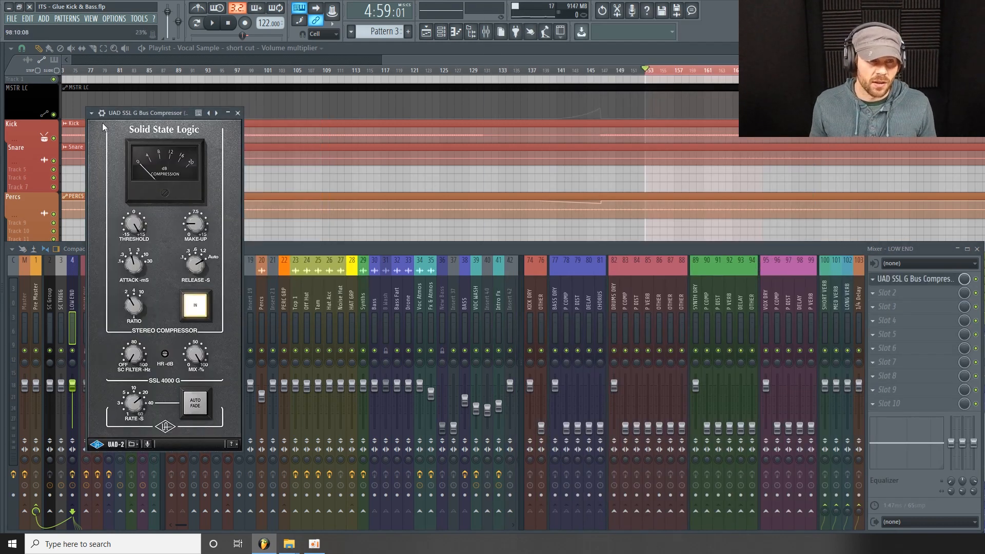
{"action": "left_click_drag", "start_coordinate": [146, 126], "coordinate": [143, 113]}
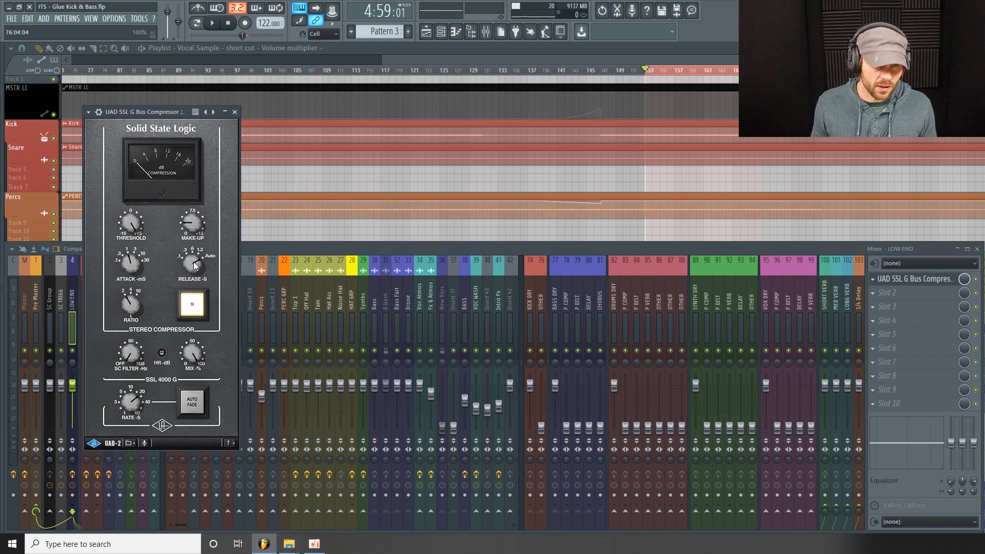
Set the bus compressor to 0.1 s release, 10 ms attack, 4:1 ratio and 0.0 dB make-up gain
{"action": "left_click_drag", "start_coordinate": [201, 263], "coordinate": [148, 352]}
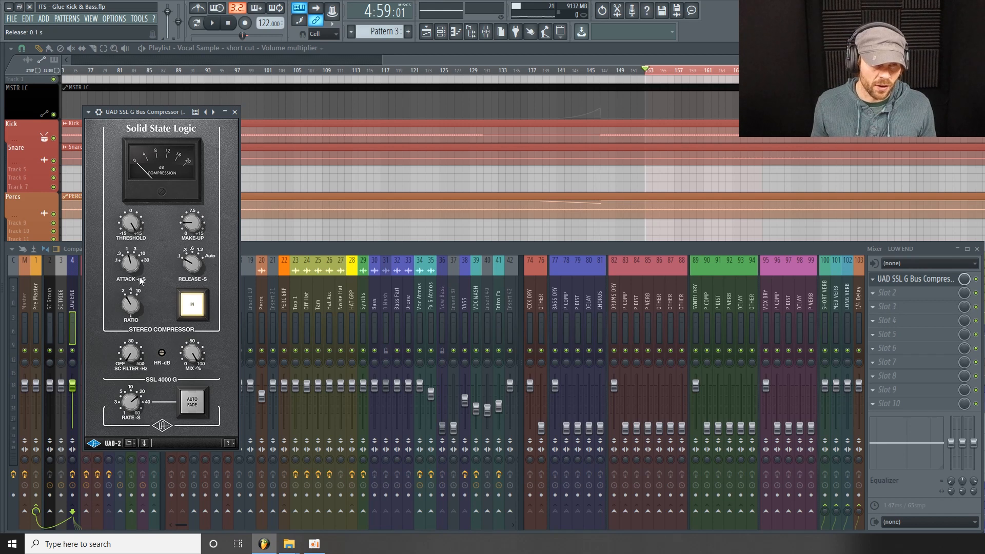
{"action": "left_click", "coordinate": [131, 258]}
{"action": "left_click_drag", "start_coordinate": [130, 256], "coordinate": [151, 232]}
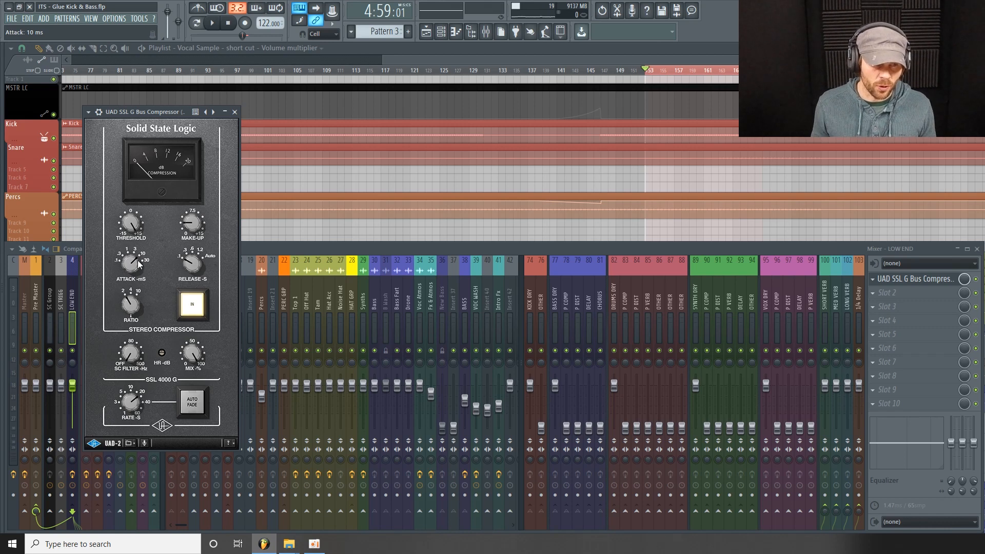
{"action": "left_click_drag", "start_coordinate": [134, 311], "coordinate": [136, 280]}
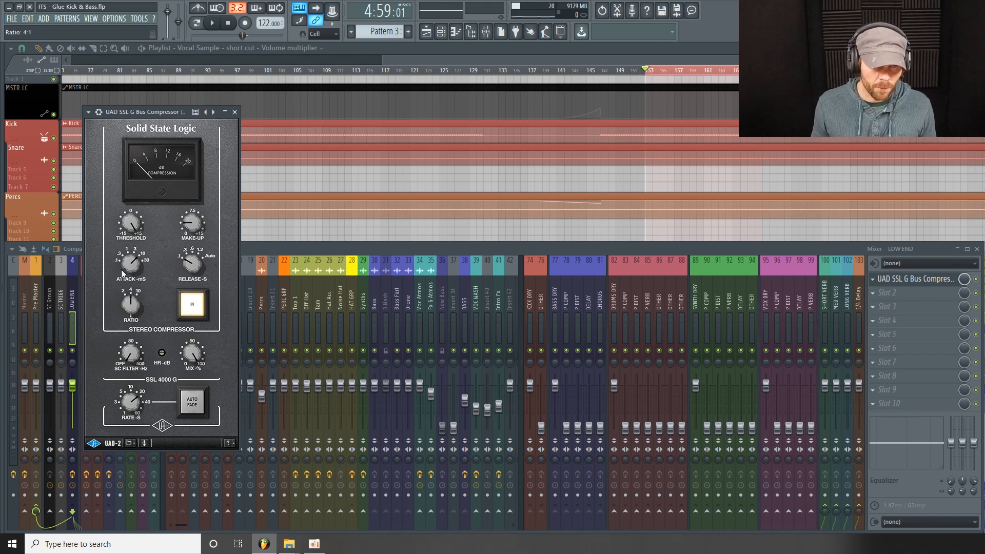
{"action": "left_click_drag", "start_coordinate": [191, 224], "coordinate": [190, 229]}
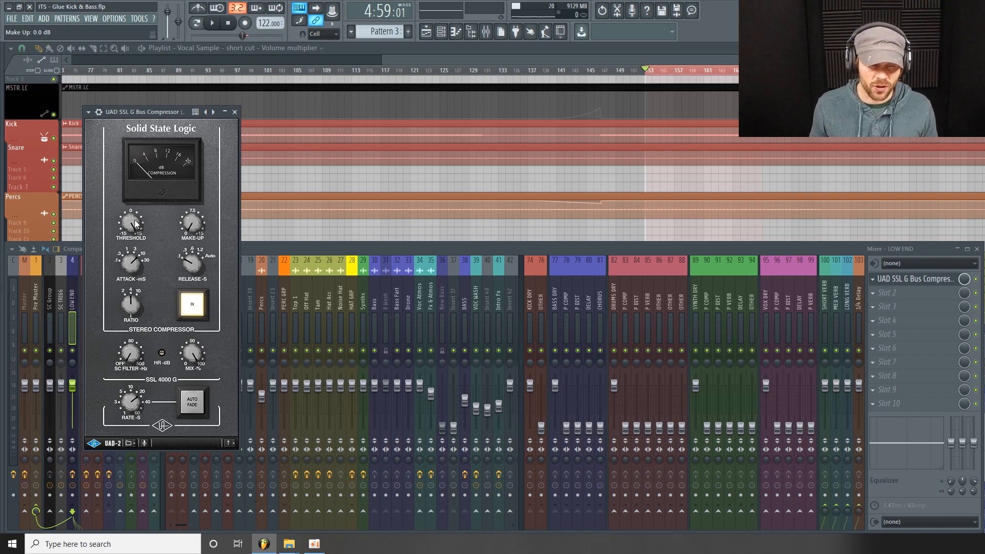
During playback, lower the compressor's threshold to -5.4 dB and set its mix to 20%, then stop the song
{"action": "left_click", "coordinate": [212, 23]}
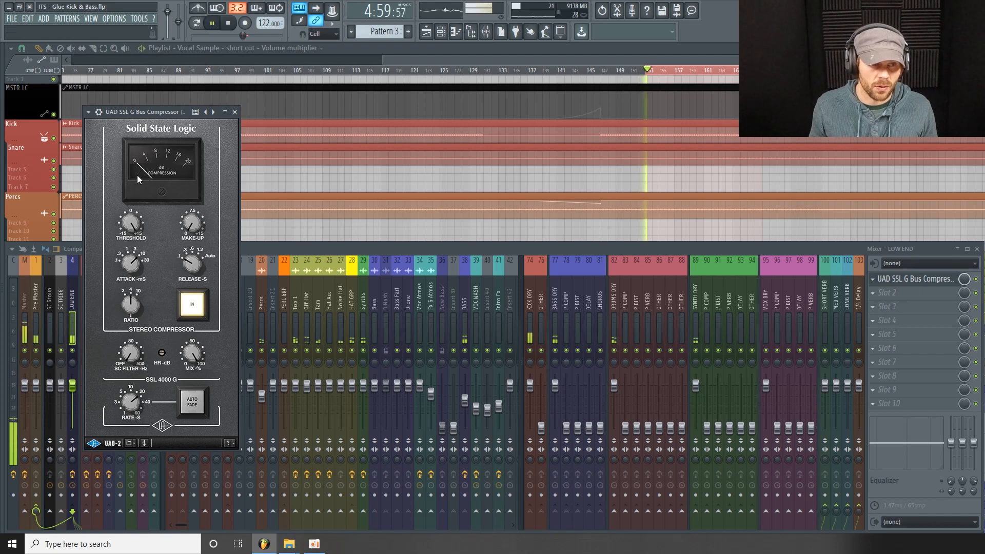
{"action": "left_click_drag", "start_coordinate": [122, 248], "coordinate": [112, 283]}
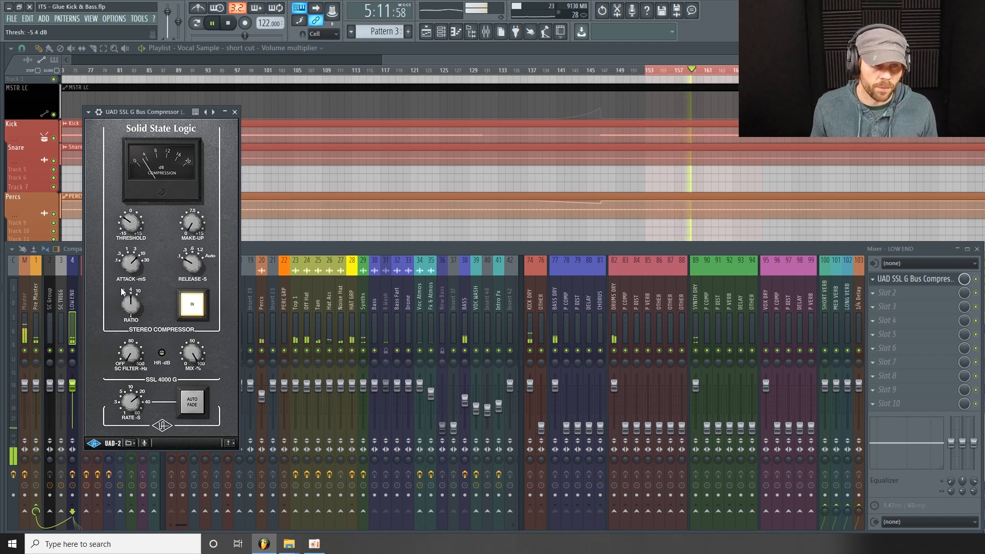
{"action": "left_click_drag", "start_coordinate": [192, 351], "coordinate": [168, 411]}
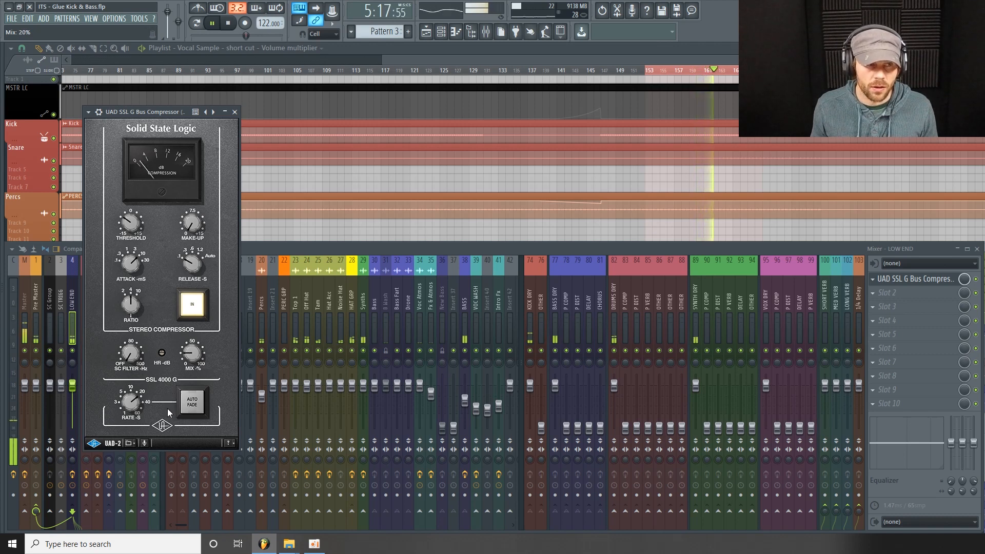
{"action": "key", "text": "space"}
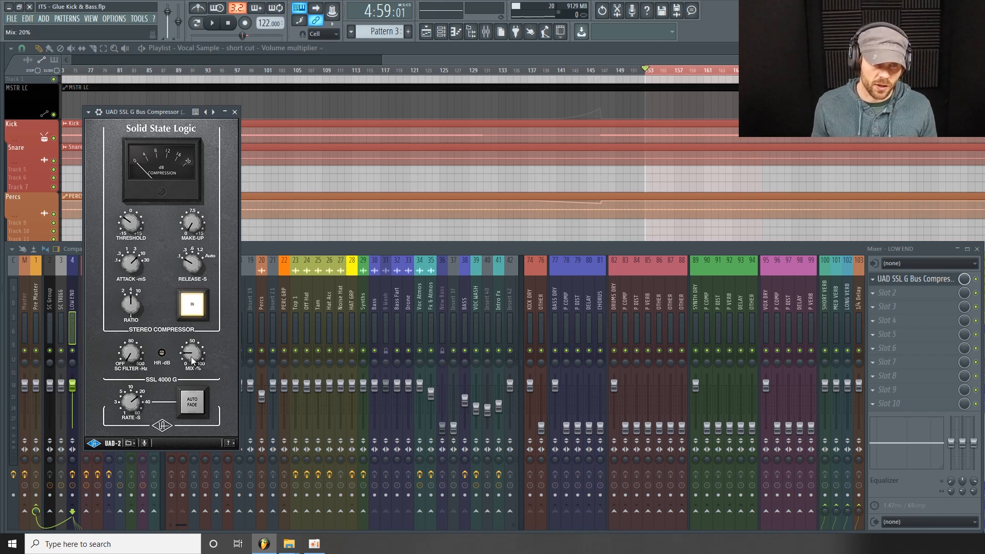
Play the loop and compare the low end with the bus compressor bypassed and engaged
{"action": "key", "text": "space"}
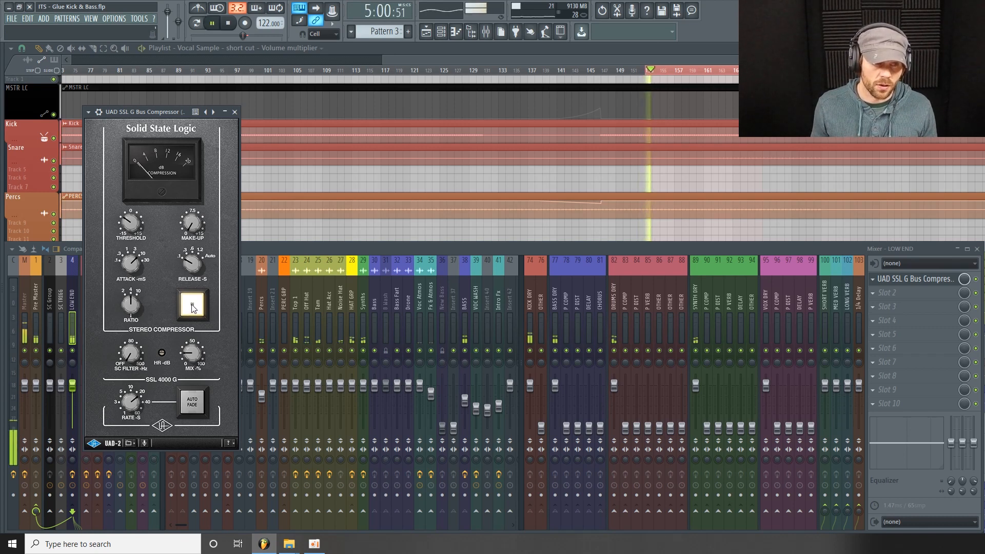
{"action": "left_click", "coordinate": [192, 306]}
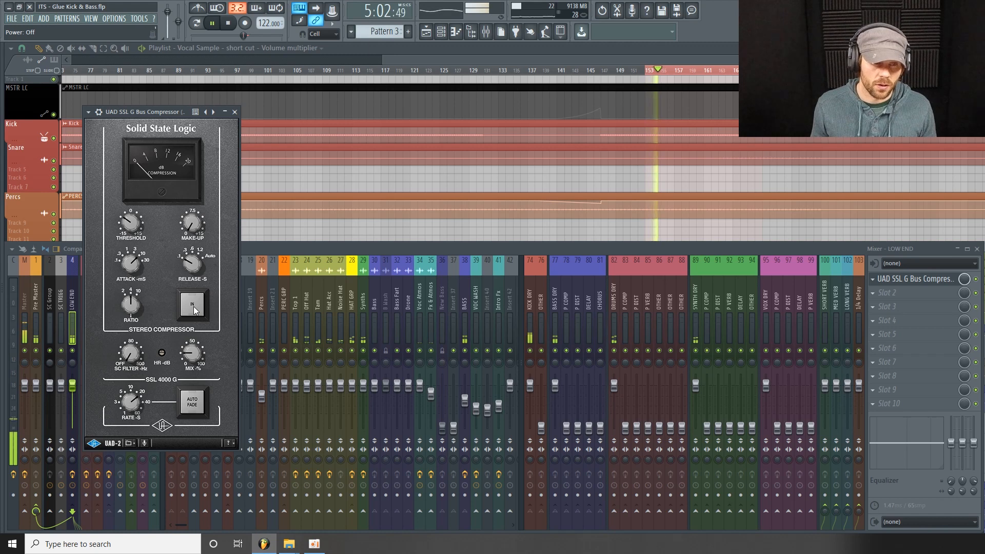
{"action": "left_click", "coordinate": [193, 306]}
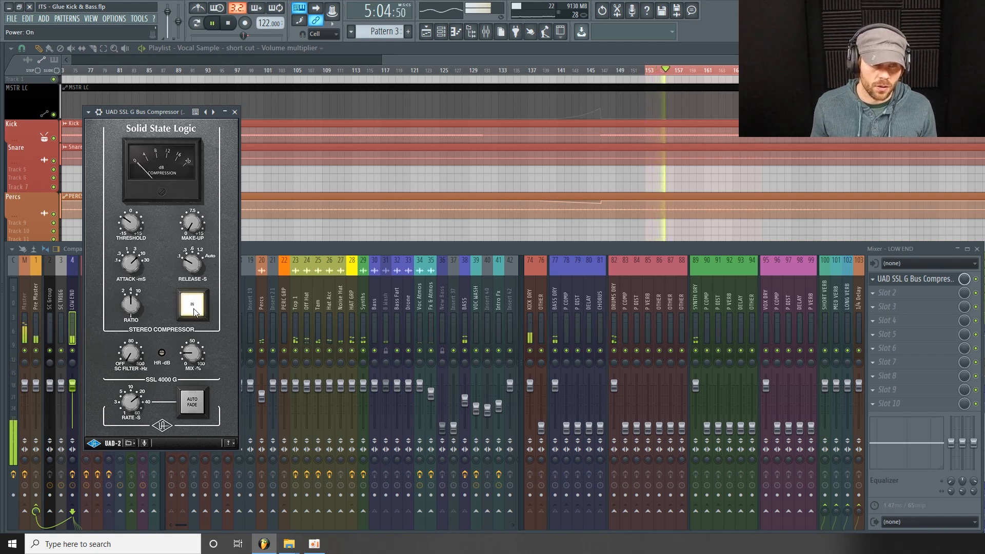
With the compressor bypassed, set its make-up gain to 1.7 dB, then re-engage it
{"action": "left_click", "coordinate": [194, 310]}
{"action": "left_click_drag", "start_coordinate": [191, 224], "coordinate": [194, 219]}
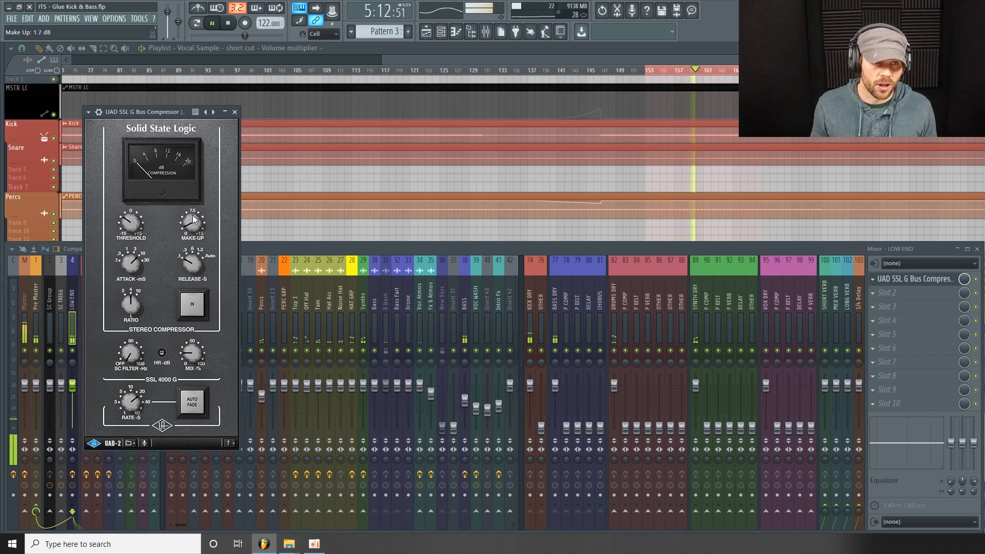
{"action": "left_click", "coordinate": [194, 312]}
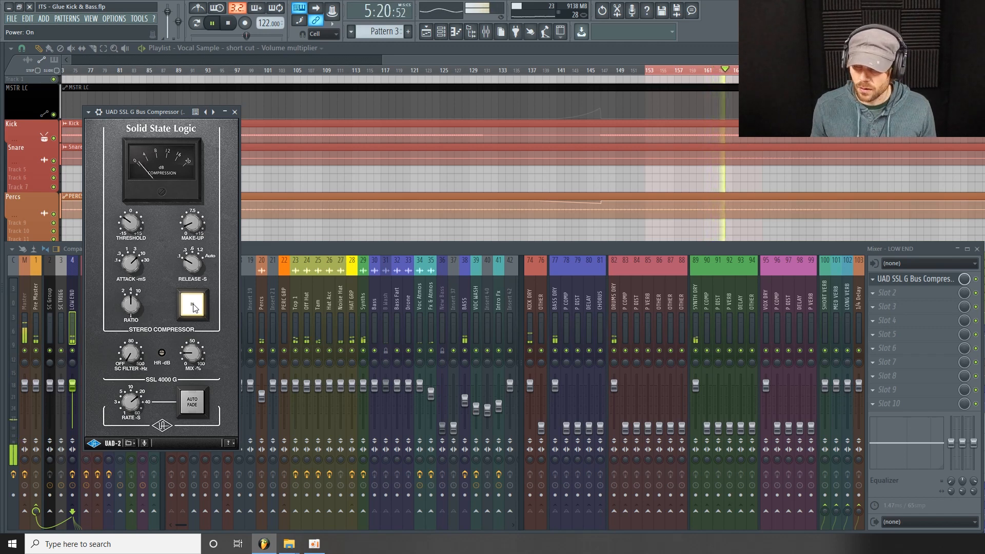
Compare the level-matched compressor bypassed and engaged over the loop, leave it engaged, and stop playback
{"action": "left_click", "coordinate": [193, 305]}
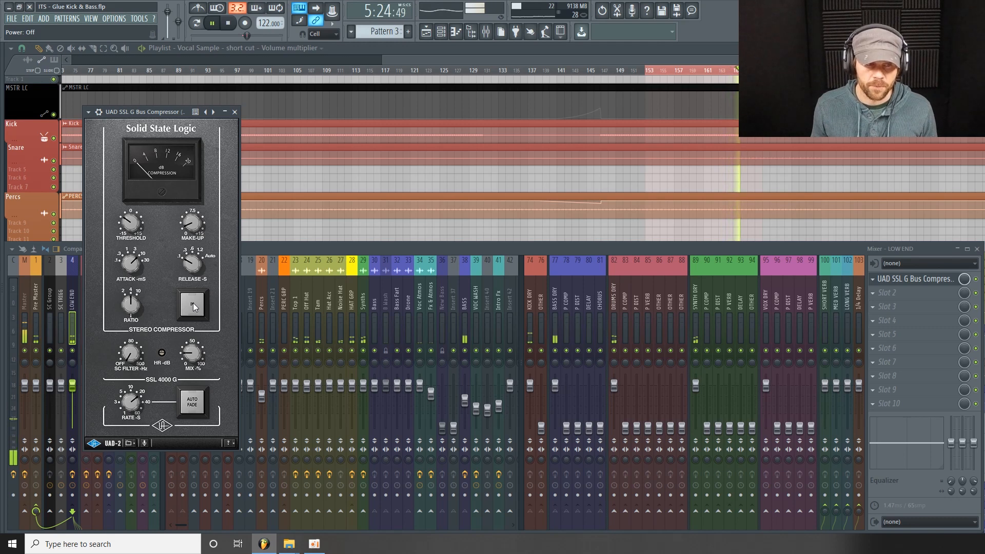
{"action": "left_click", "coordinate": [193, 305]}
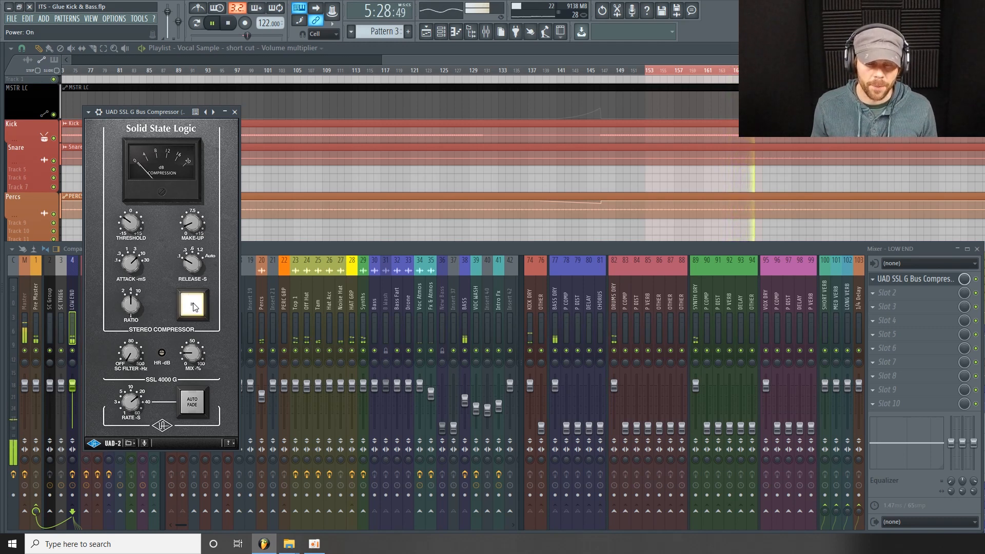
{"action": "left_click", "coordinate": [193, 305]}
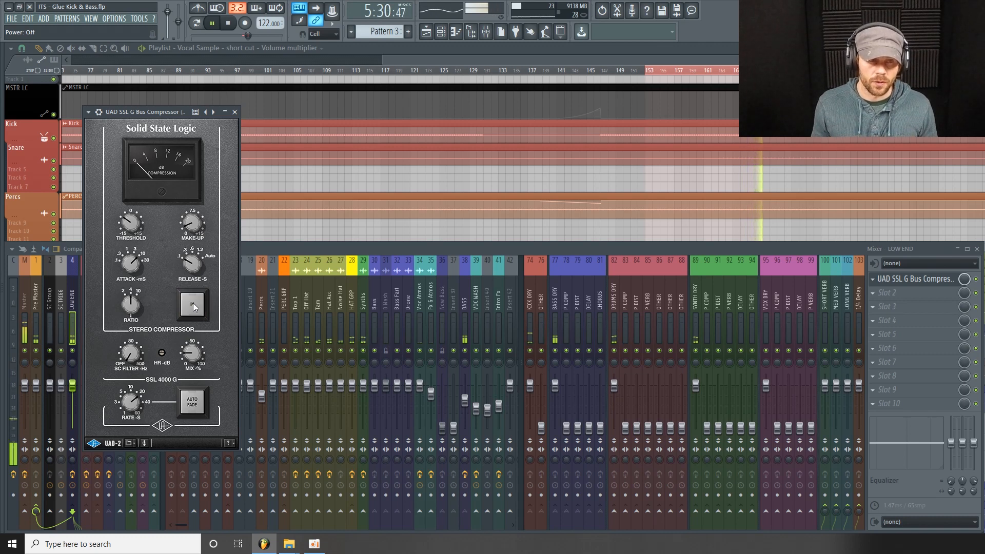
{"action": "left_click", "coordinate": [194, 305]}
{"action": "key", "text": "space"}
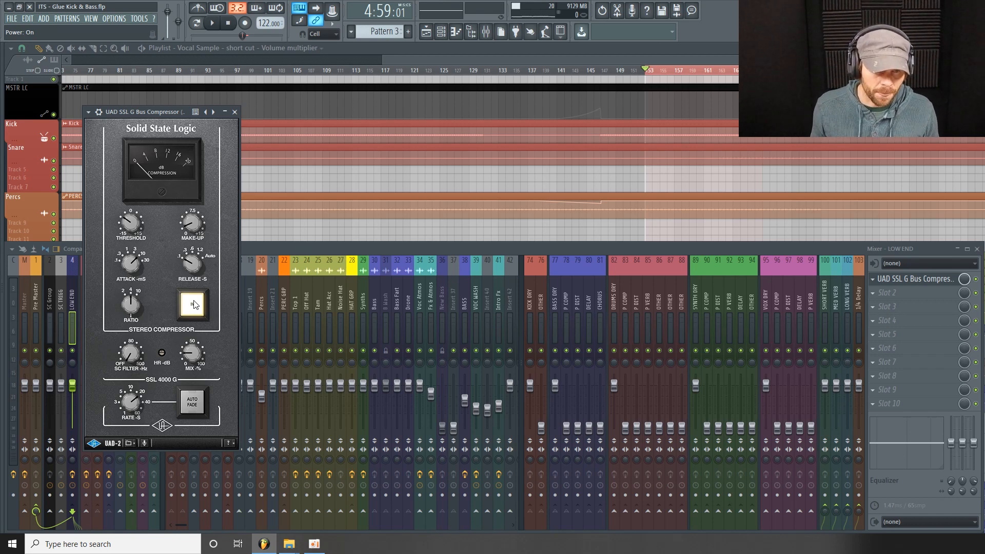
Load the WaveShell-VST 9.6_x64 H-EQ Stereo plugin in the second effect slot of the LOW END track
{"action": "left_click", "coordinate": [895, 294]}
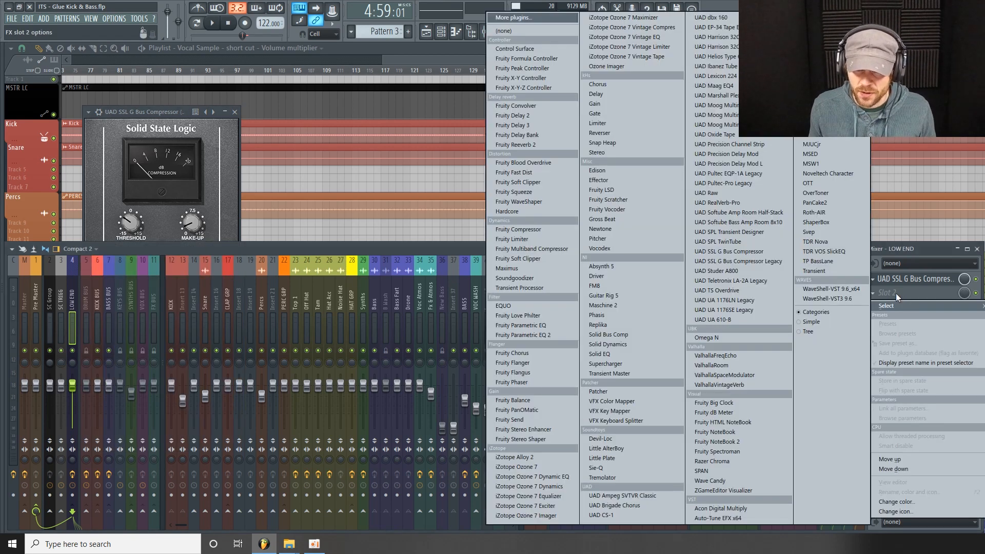
{"action": "left_click", "coordinate": [832, 288]}
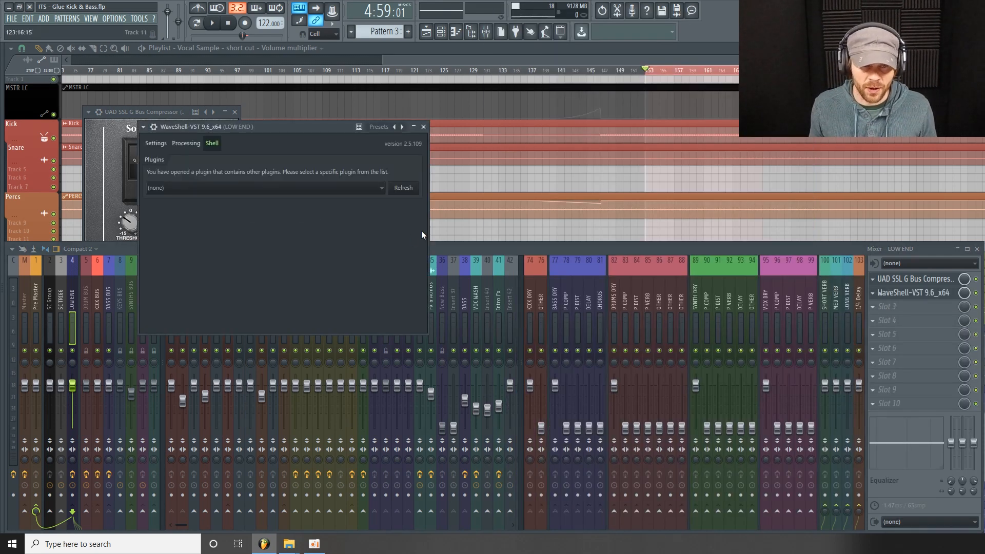
{"action": "left_click", "coordinate": [378, 189]}
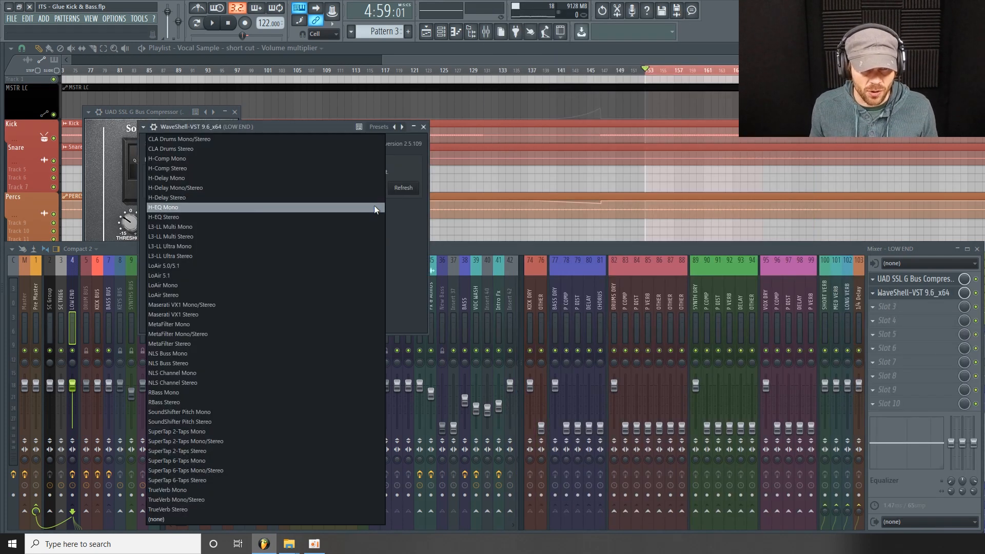
{"action": "left_click", "coordinate": [180, 217]}
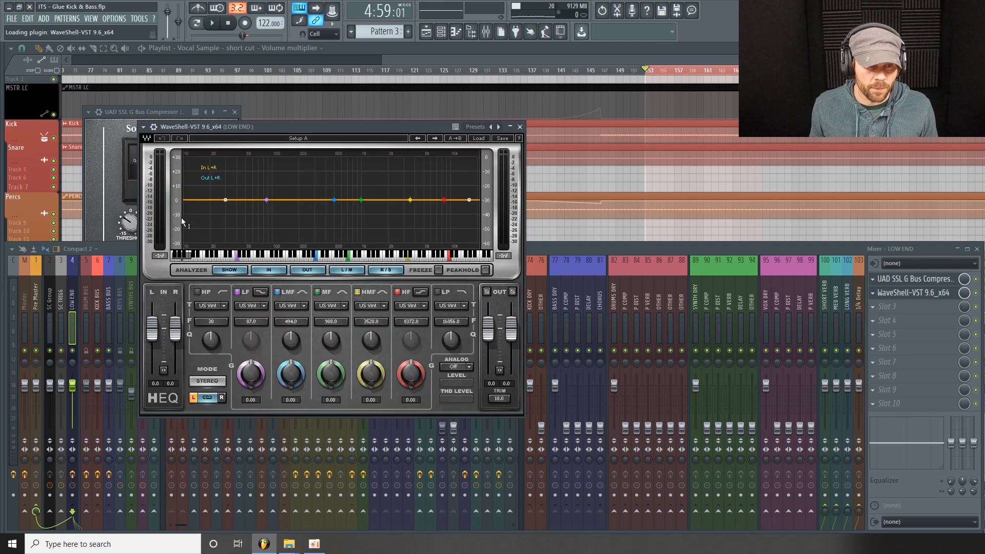
{"action": "left_click_drag", "start_coordinate": [367, 136], "coordinate": [342, 168]}
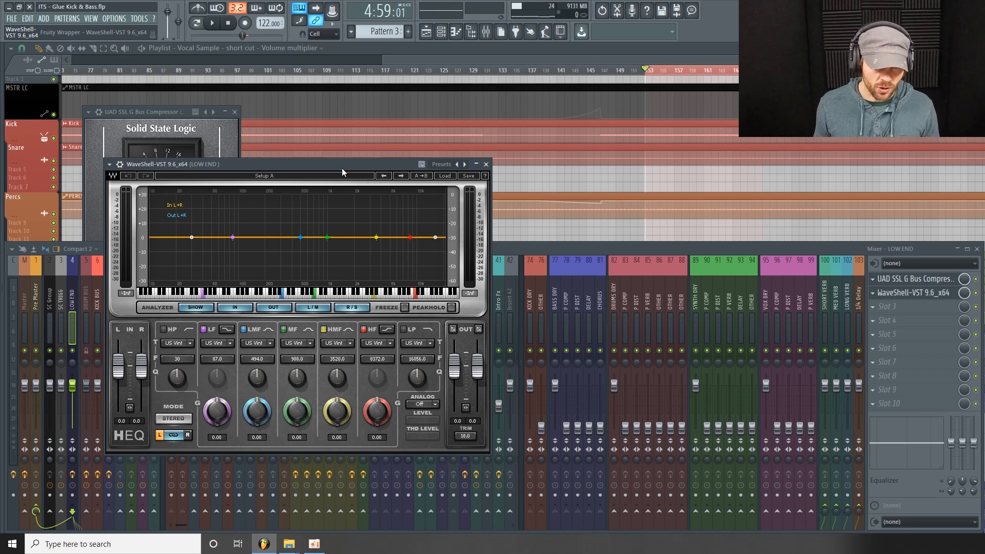
{"action": "left_click_drag", "start_coordinate": [331, 164], "coordinate": [372, 133]}
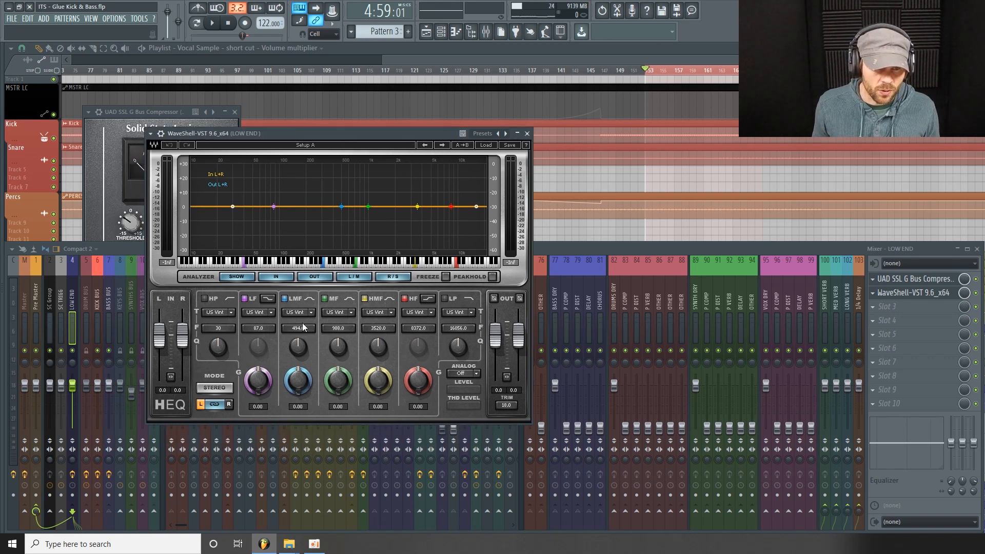
Boost the H-EQ's LMF band by about 9 dB and sweep its frequency during playback, settling on 405 Hz
{"action": "left_click_drag", "start_coordinate": [298, 381], "coordinate": [297, 351]}
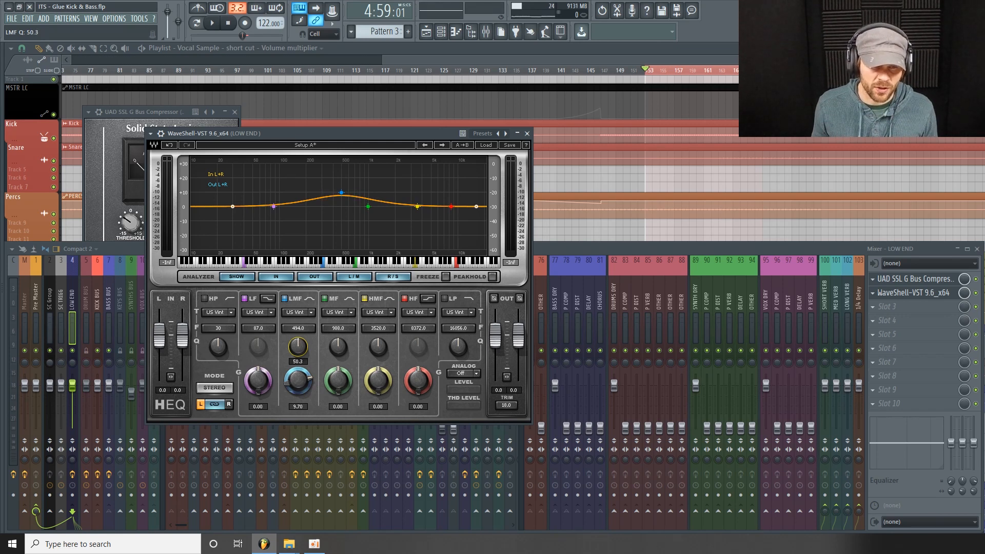
{"action": "left_click_drag", "start_coordinate": [297, 379], "coordinate": [298, 378]}
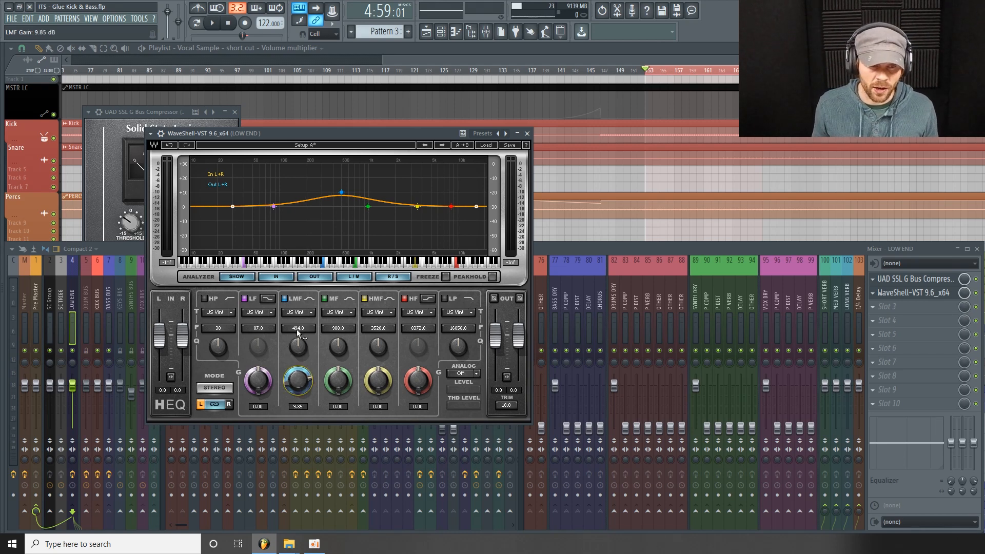
{"action": "mouse_move", "coordinate": [297, 329]}
{"action": "left_mouse_down"}
{"action": "mouse_move", "coordinate": [297, 317]}
{"action": "mouse_move", "coordinate": [291, 342]}
{"action": "left_mouse_up"}
{"action": "key", "text": "space"}
{"action": "mouse_move", "coordinate": [298, 328]}
{"action": "left_mouse_down"}
{"action": "mouse_move", "coordinate": [275, 328]}
{"action": "mouse_move", "coordinate": [303, 331]}
{"action": "left_mouse_up"}
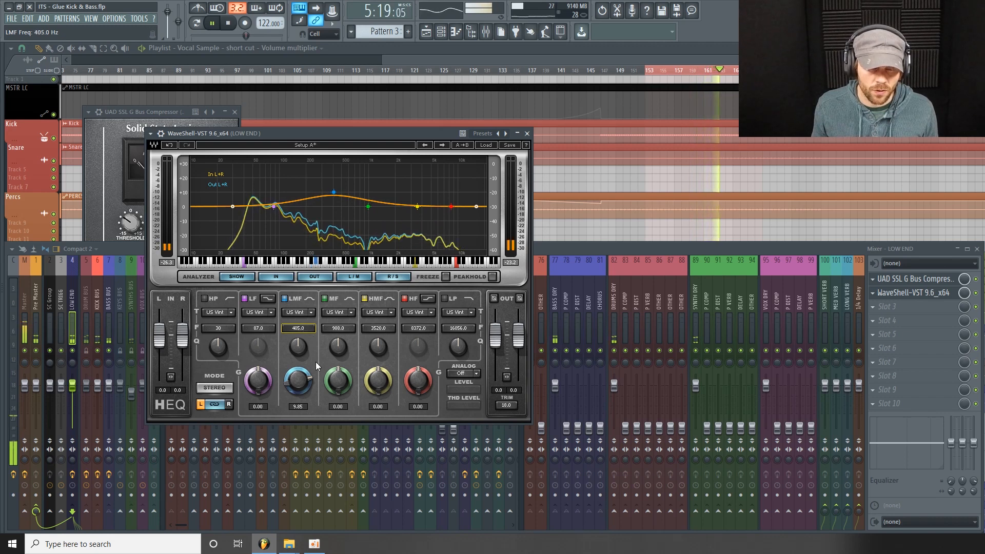
Lower the H-EQ's LMF gain to 1.75 dB and compare the band off and on over the loop, leaving it on with playback stopped
{"action": "left_click_drag", "start_coordinate": [290, 376], "coordinate": [290, 417]}
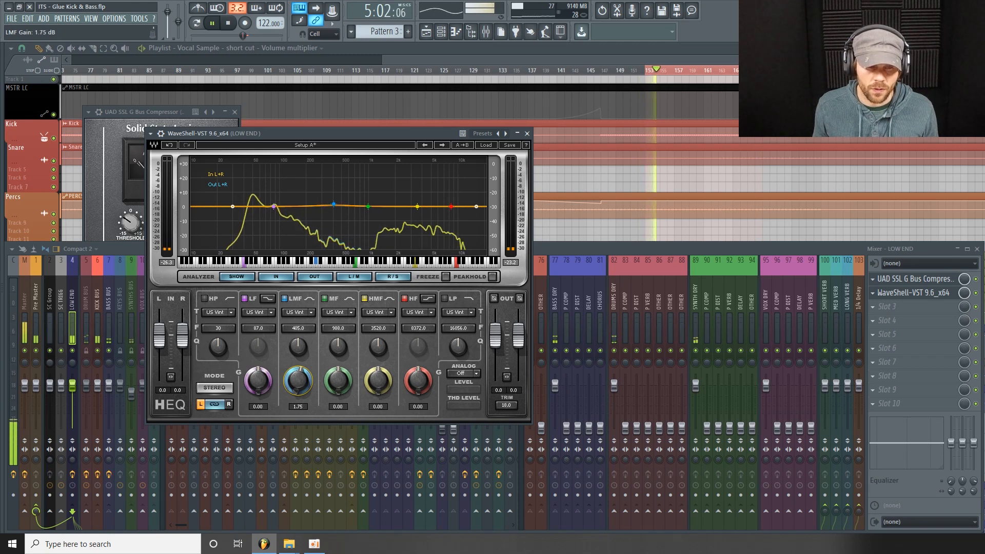
{"action": "left_click", "coordinate": [284, 298]}
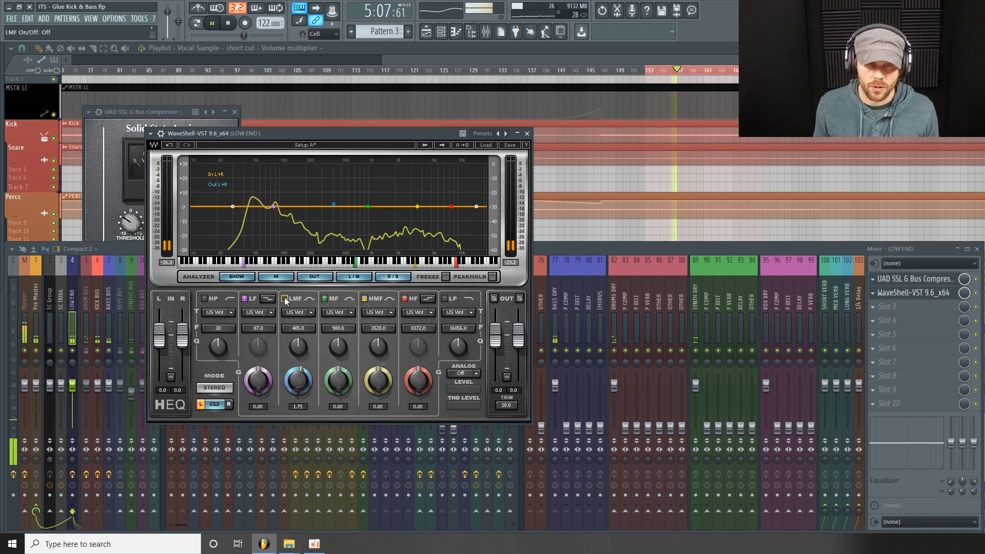
{"action": "left_click", "coordinate": [284, 298]}
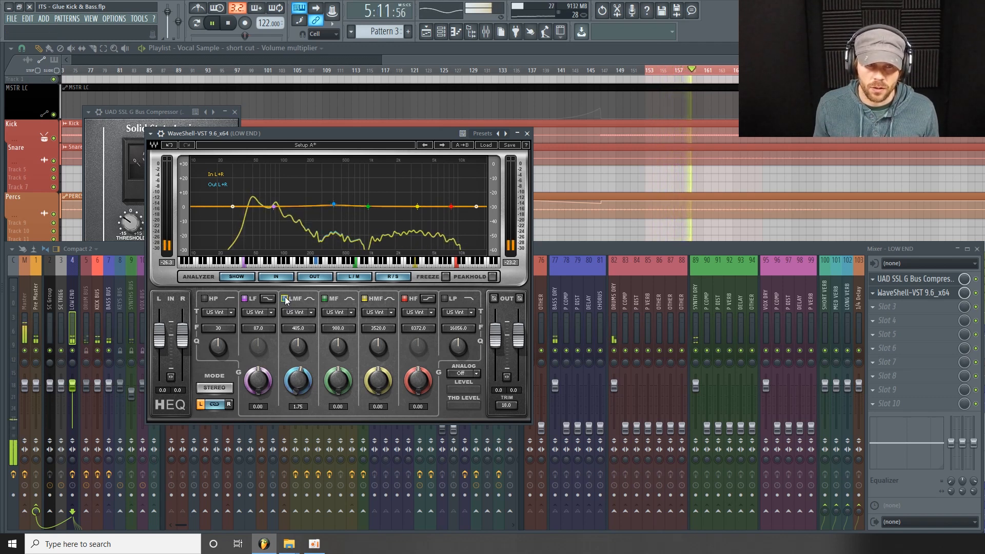
{"action": "left_click", "coordinate": [284, 298]}
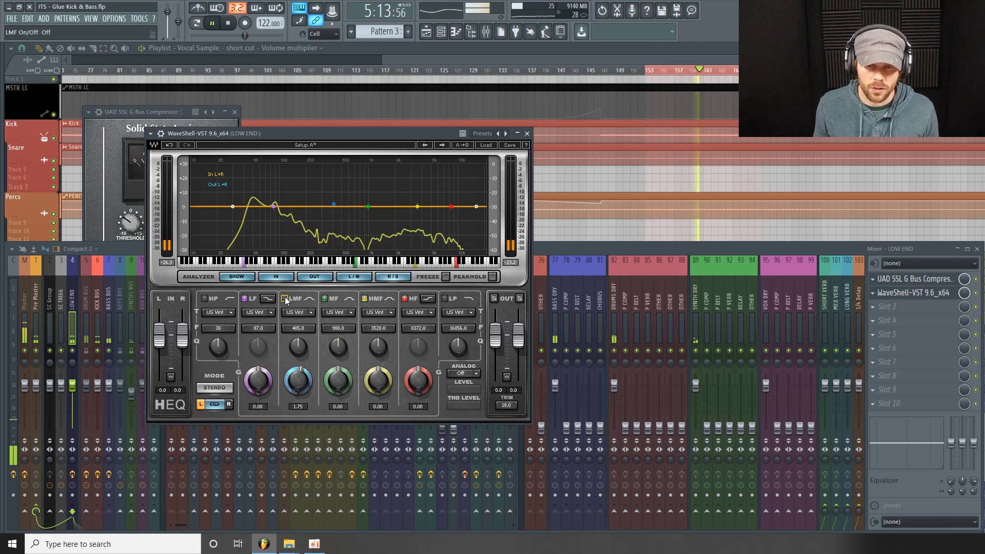
{"action": "left_click", "coordinate": [285, 297]}
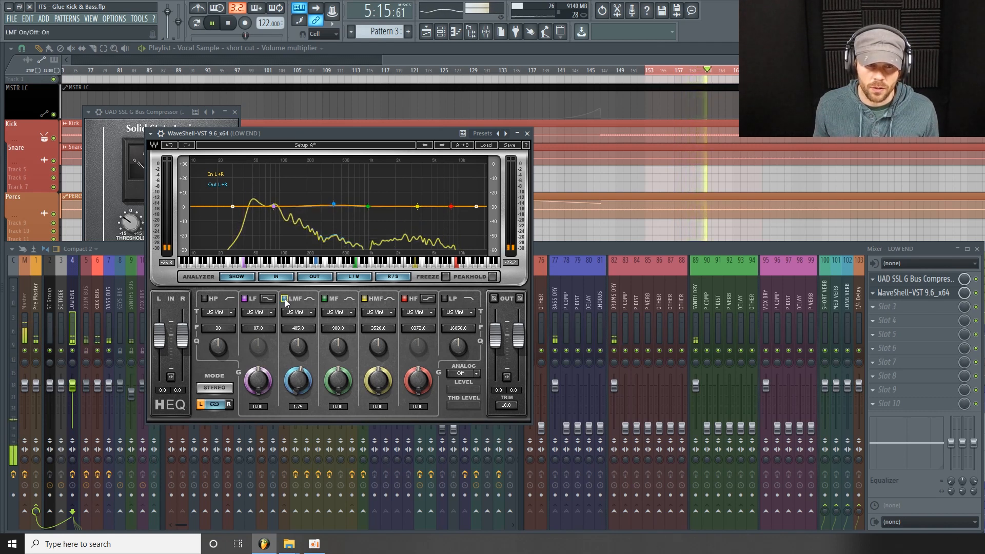
{"action": "key", "text": "space"}
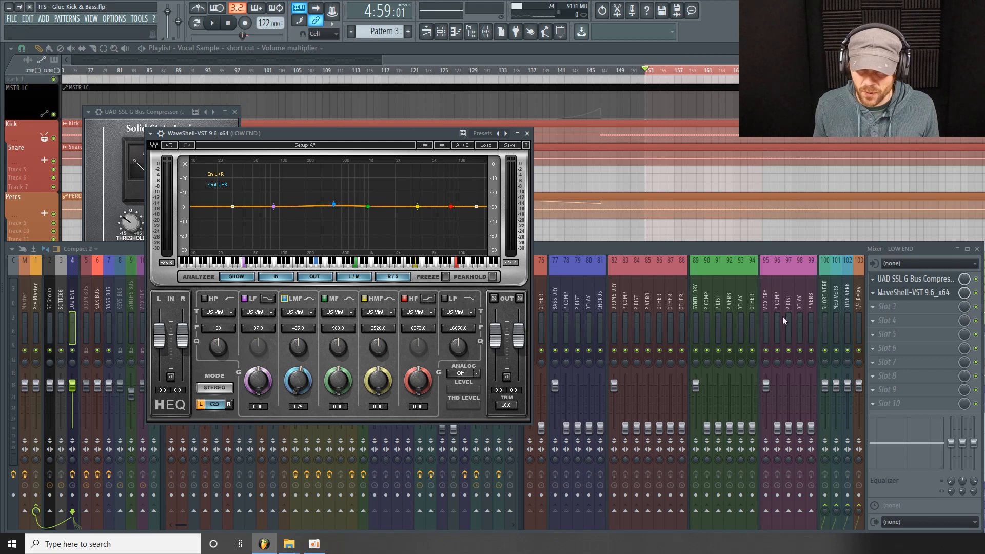
Load the iZotope Ozone 7 Exciter in the fourth effect slot of the LOW END track and dismiss its preset manager
{"action": "left_click", "coordinate": [888, 320]}
{"action": "mouse_move", "coordinate": [886, 313]}
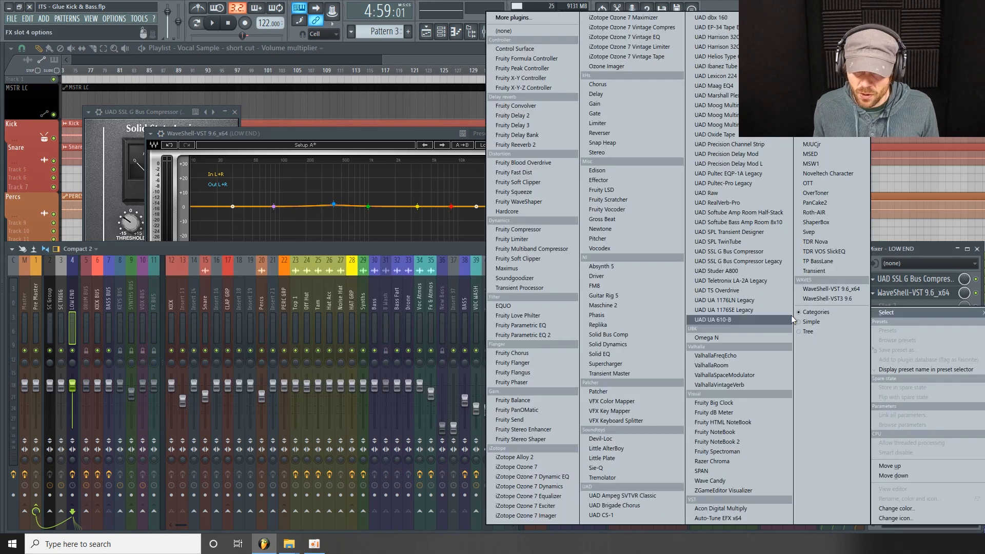
{"action": "left_click", "coordinate": [547, 505]}
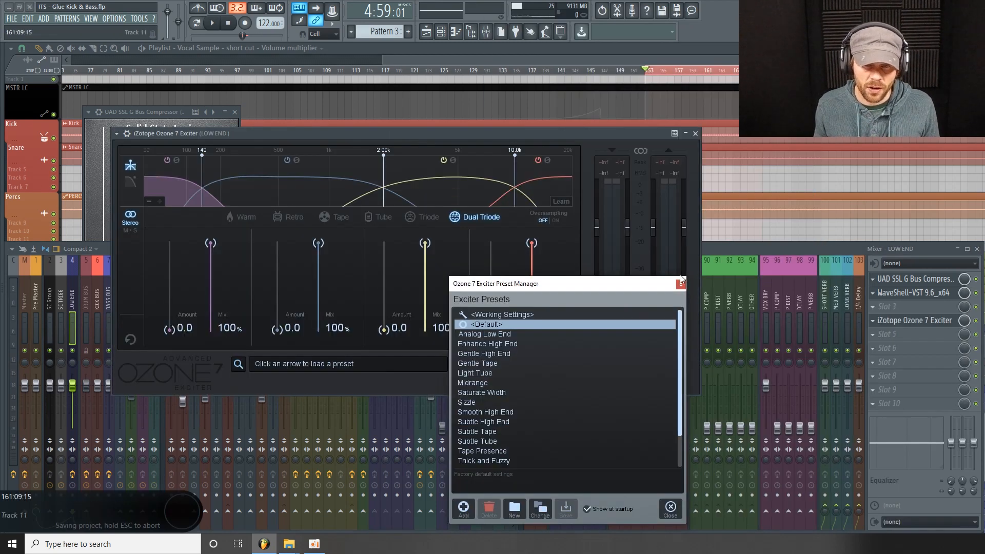
{"action": "left_click_drag", "start_coordinate": [385, 131], "coordinate": [449, 147]}
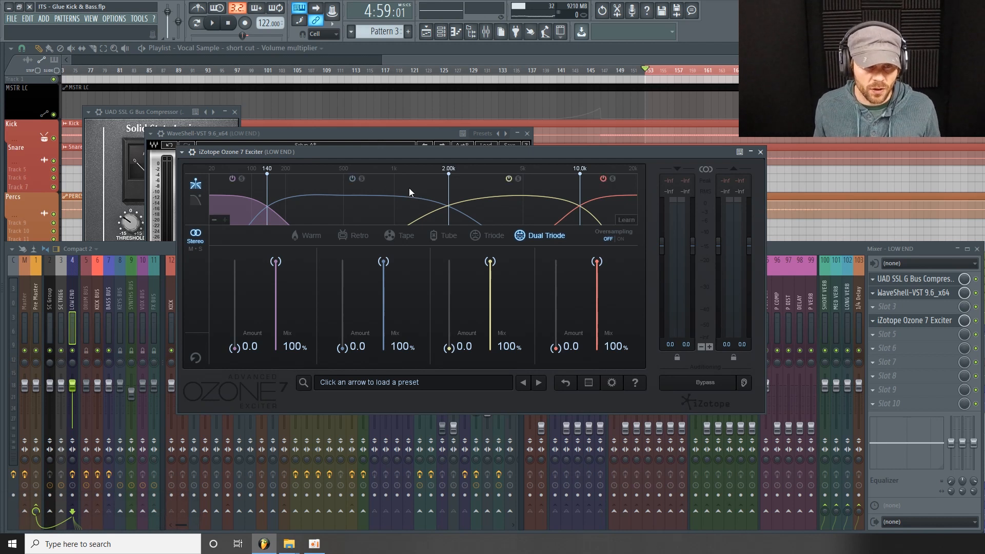
Set the Exciter's two lower crossovers to 100 Hz and 447 Hz and choose the Tube mode
{"action": "left_click_drag", "start_coordinate": [267, 203], "coordinate": [254, 210]}
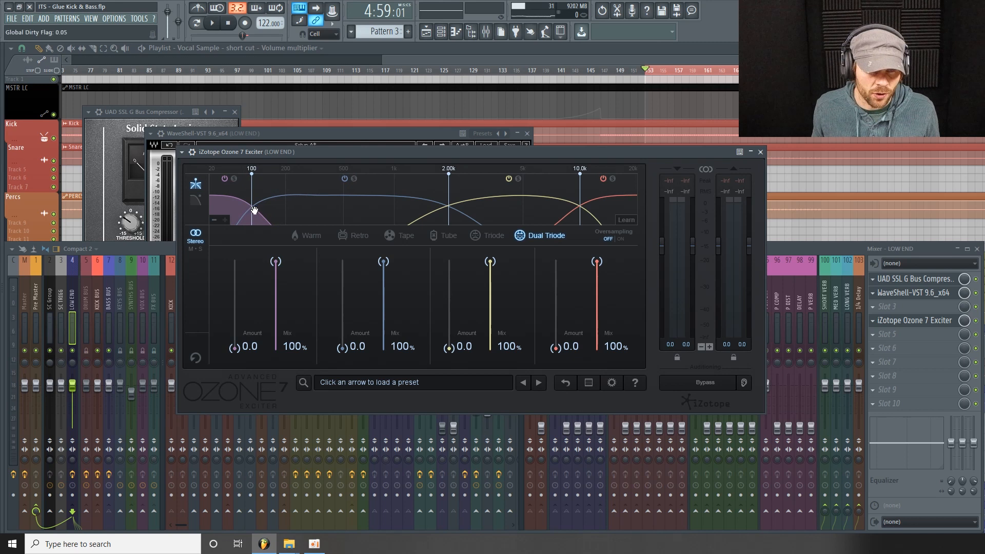
{"action": "mouse_move", "coordinate": [448, 187]}
{"action": "left_mouse_down"}
{"action": "mouse_move", "coordinate": [363, 210]}
{"action": "mouse_move", "coordinate": [335, 244]}
{"action": "left_mouse_up"}
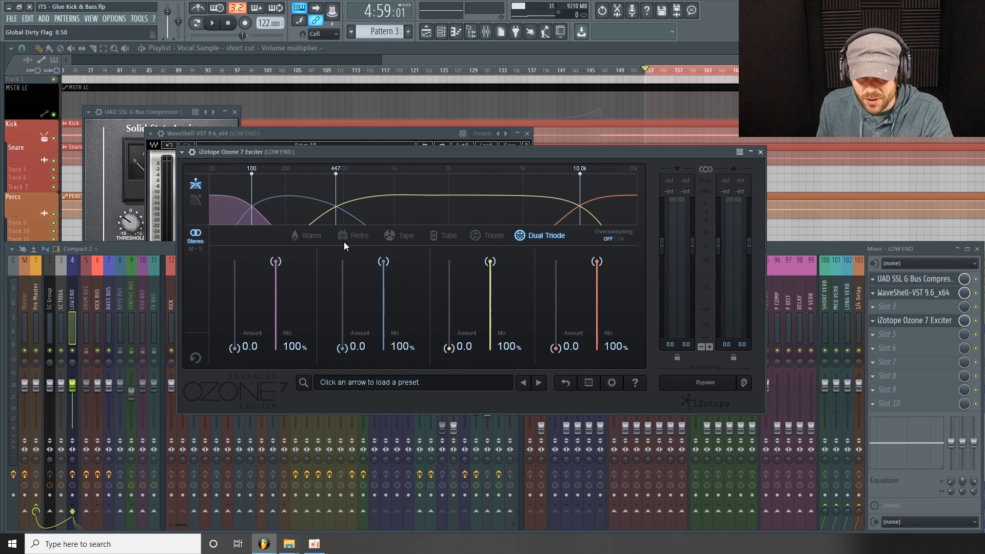
{"action": "left_click", "coordinate": [446, 236]}
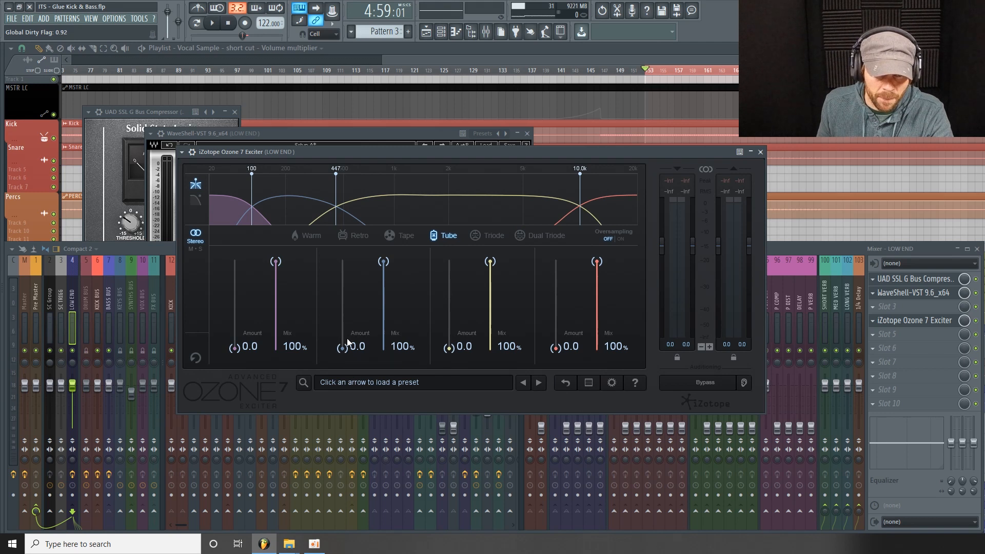
Set the Exciter's second band mix to 30% and raise that band's amount to 1.1 during playback
{"action": "left_click_drag", "start_coordinate": [387, 264], "coordinate": [389, 329]}
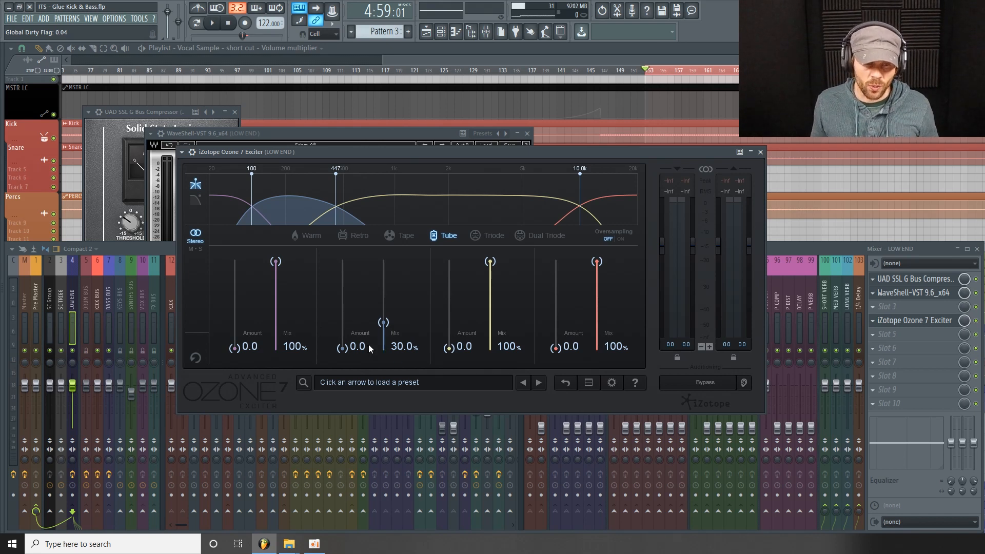
{"action": "key", "text": "space"}
{"action": "mouse_move", "coordinate": [350, 352]}
{"action": "left_mouse_down"}
{"action": "mouse_move", "coordinate": [356, 274]}
{"action": "mouse_move", "coordinate": [362, 343]}
{"action": "mouse_move", "coordinate": [345, 344]}
{"action": "left_mouse_up"}
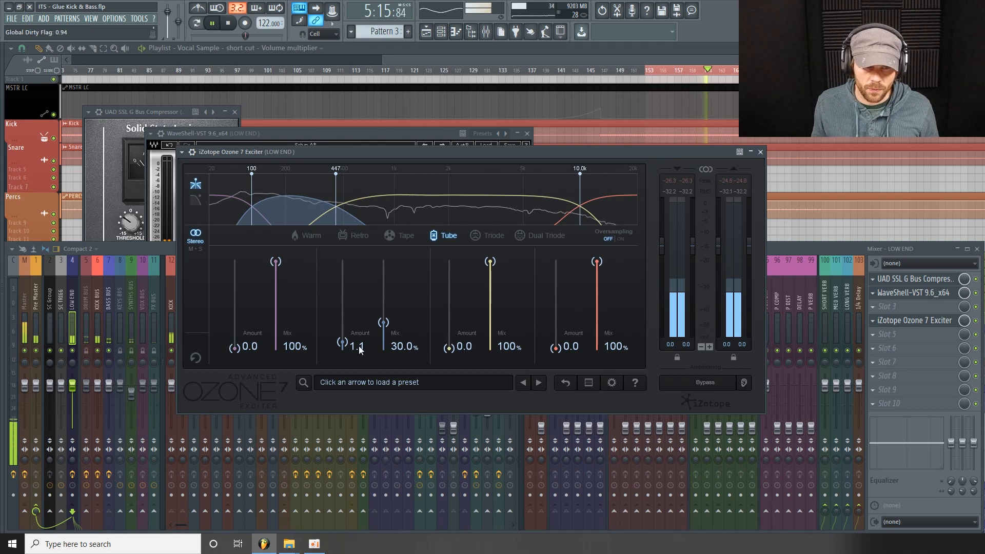
Compare the Exciter bypassed and engaged over the loop, then reduce the second band's amount to 1.0
{"action": "left_click", "coordinate": [705, 384]}
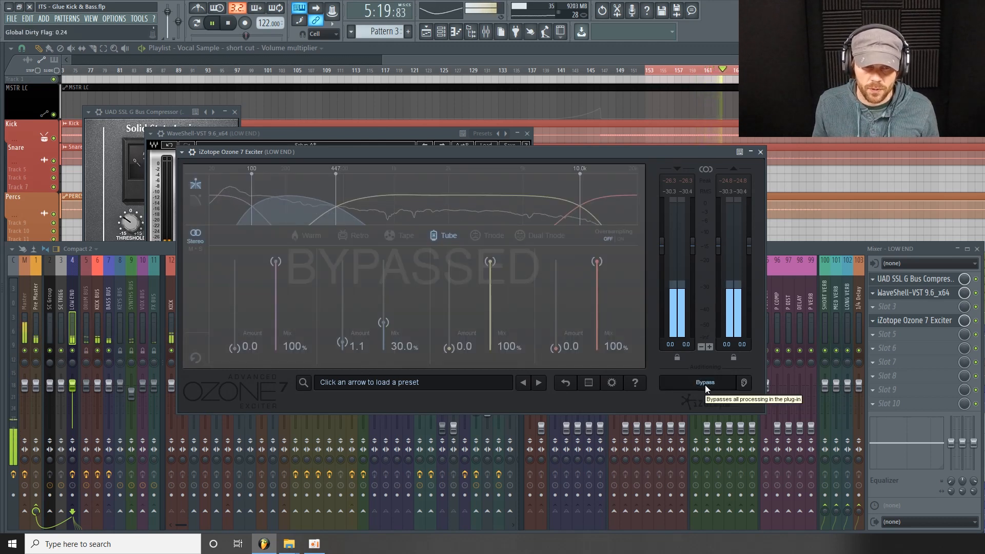
{"action": "left_click", "coordinate": [705, 384]}
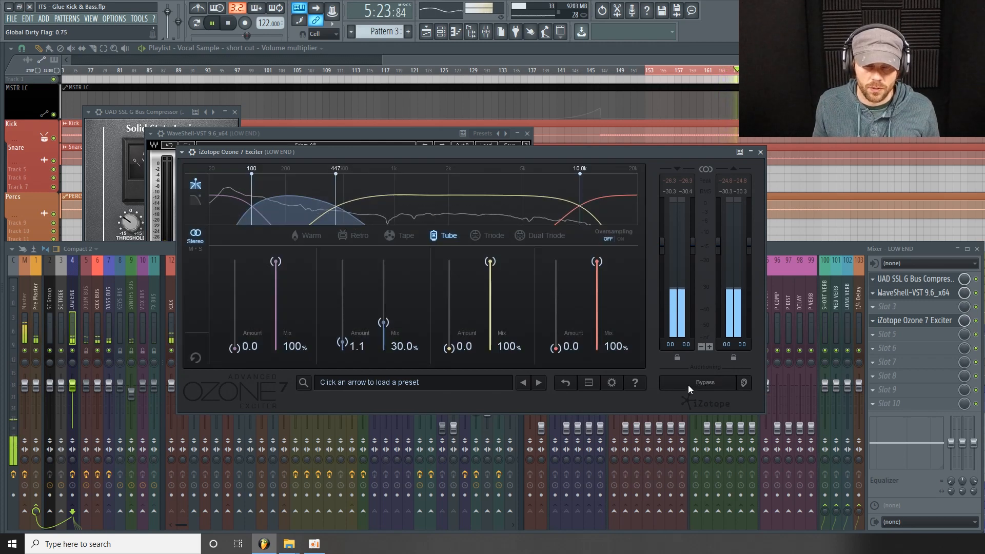
{"action": "left_click_drag", "start_coordinate": [343, 342], "coordinate": [343, 342]}
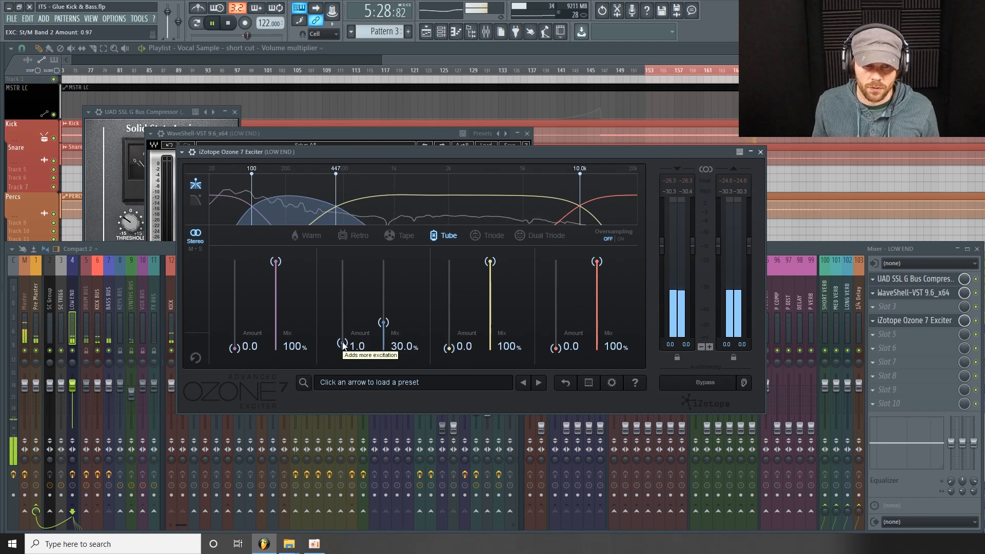
Compare the Exciter bypassed and engaged several times over the loop, leave it engaged, and stop playback
{"action": "left_click", "coordinate": [703, 386]}
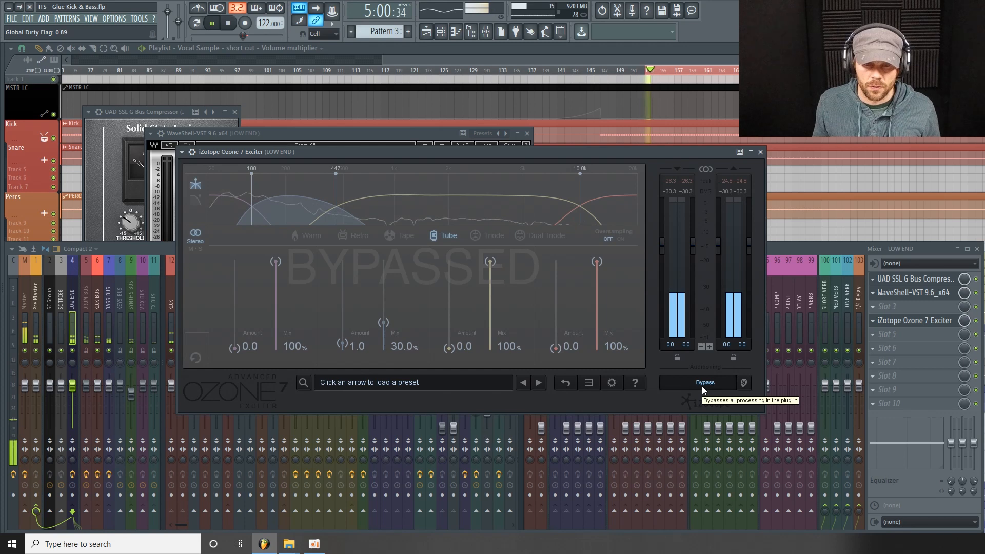
{"action": "left_click", "coordinate": [702, 386]}
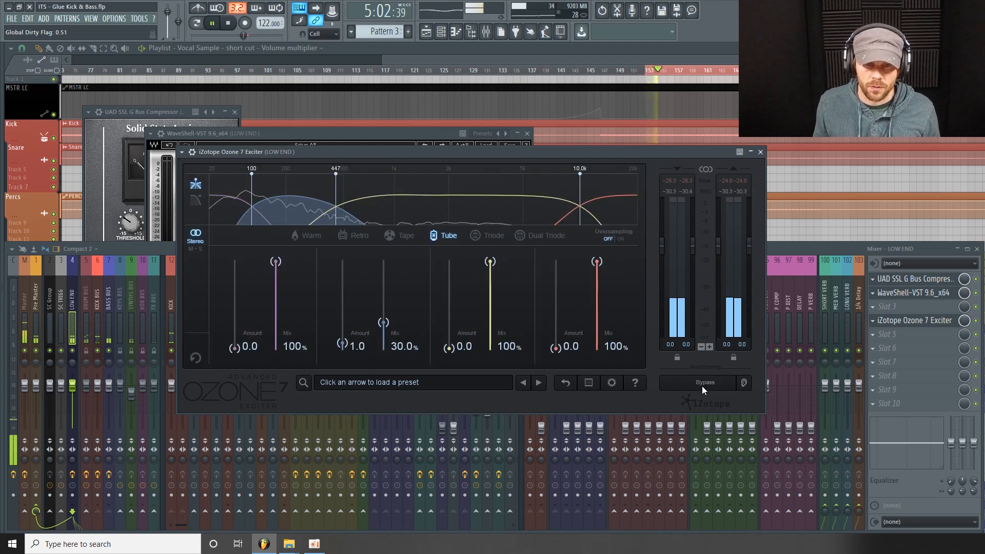
{"action": "left_click", "coordinate": [702, 385]}
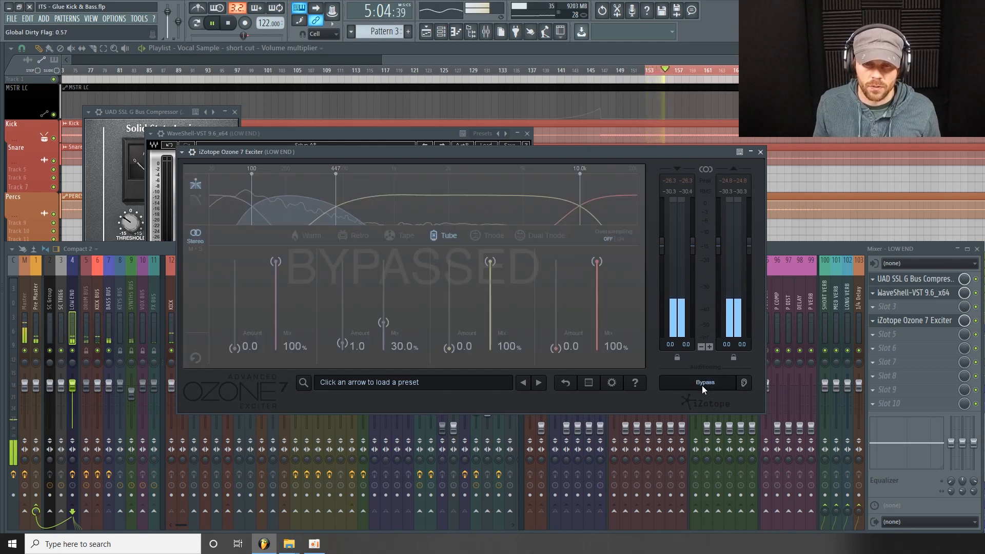
{"action": "left_click", "coordinate": [702, 385]}
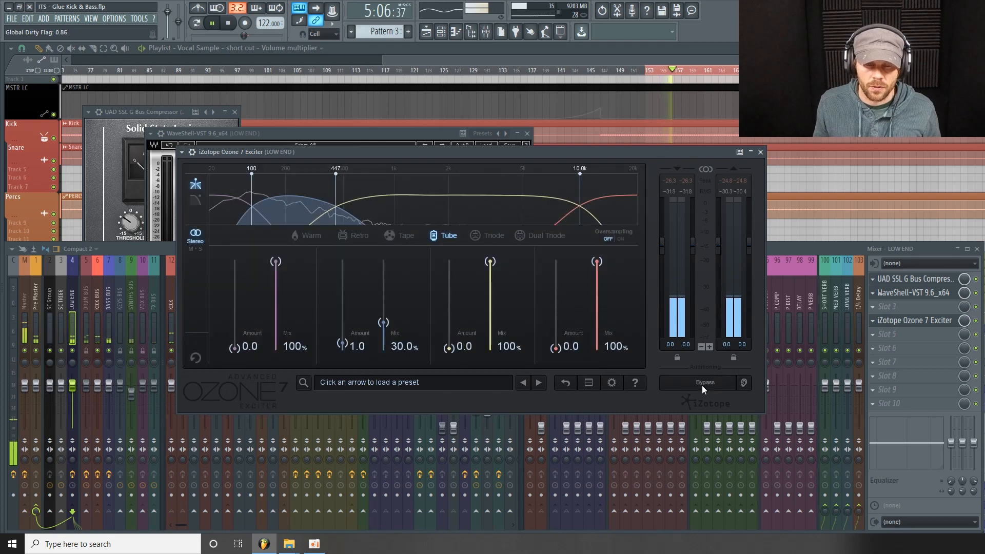
{"action": "left_click", "coordinate": [702, 385]}
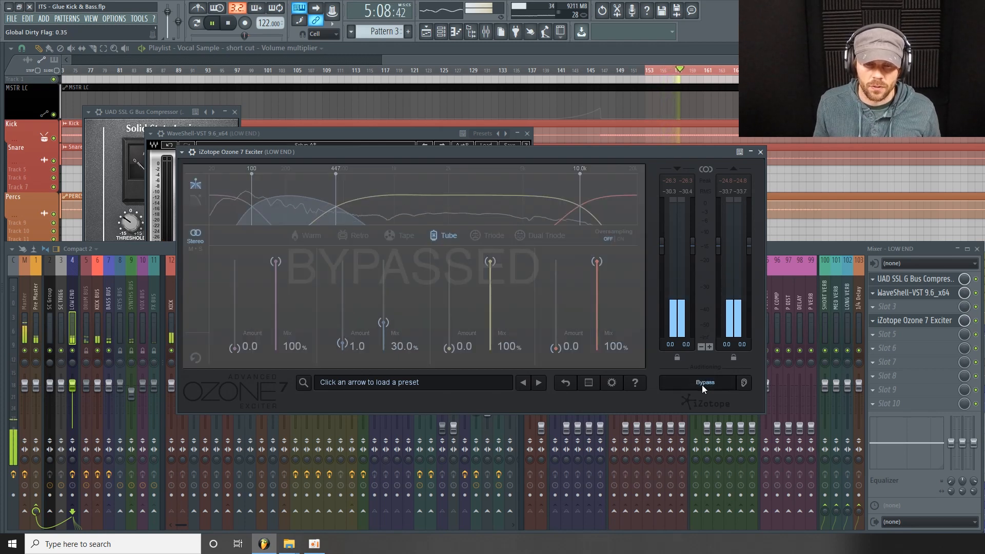
{"action": "left_click", "coordinate": [702, 385]}
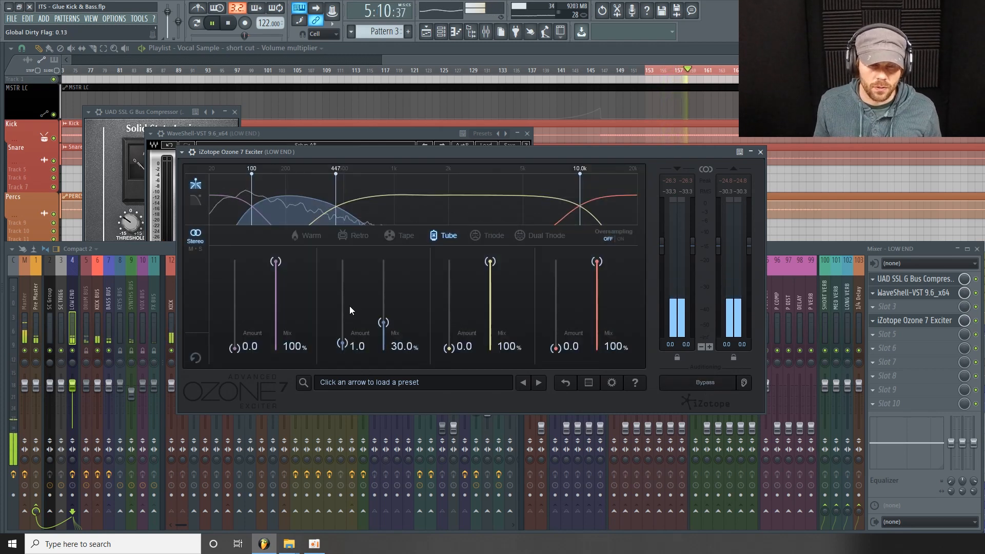
{"action": "left_click_drag", "start_coordinate": [476, 152], "coordinate": [478, 137]}
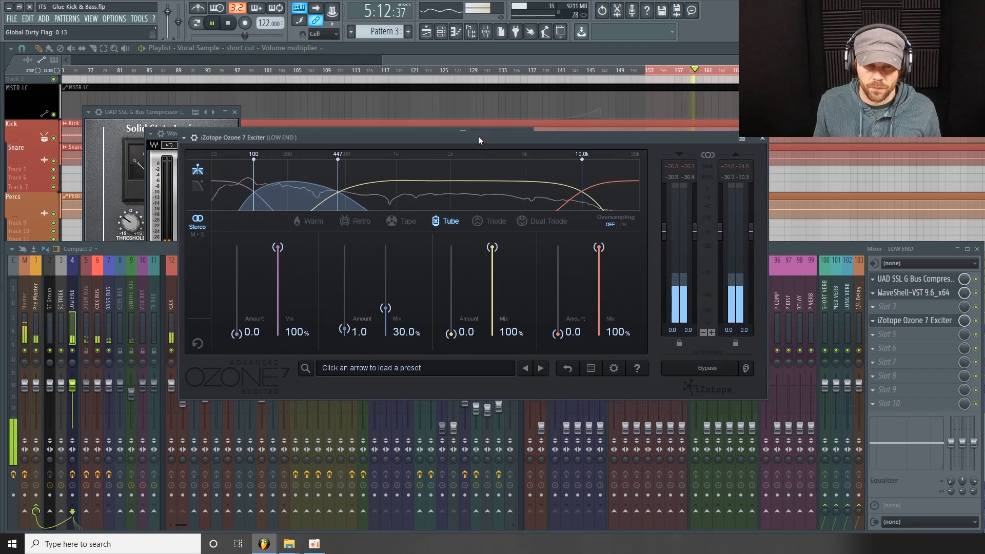
{"action": "key", "text": "space"}
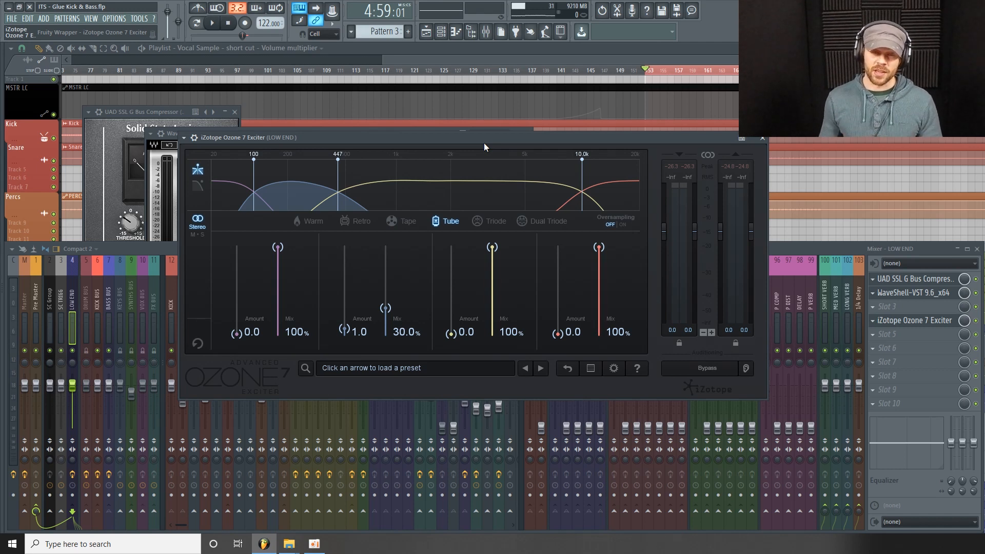
Close the Exciter, SSL G Bus Compressor and H-EQ plugin windows
{"action": "left_click", "coordinate": [762, 138]}
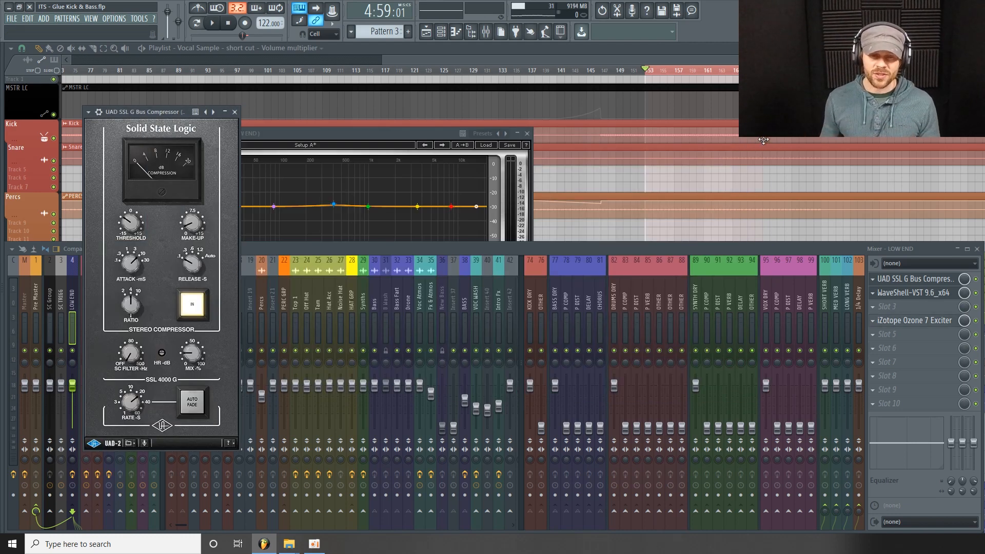
{"action": "left_click", "coordinate": [236, 113]}
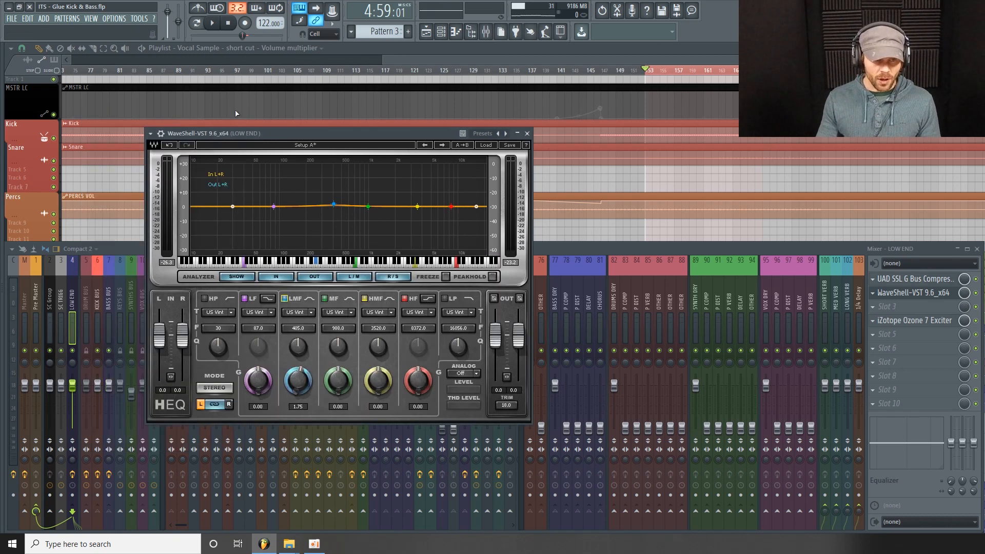
{"action": "left_click", "coordinate": [527, 134]}
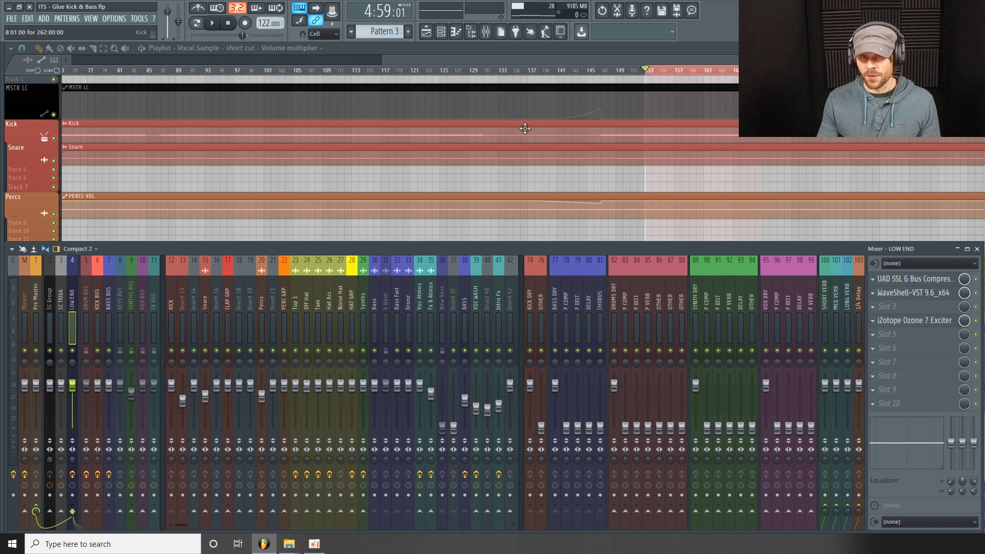